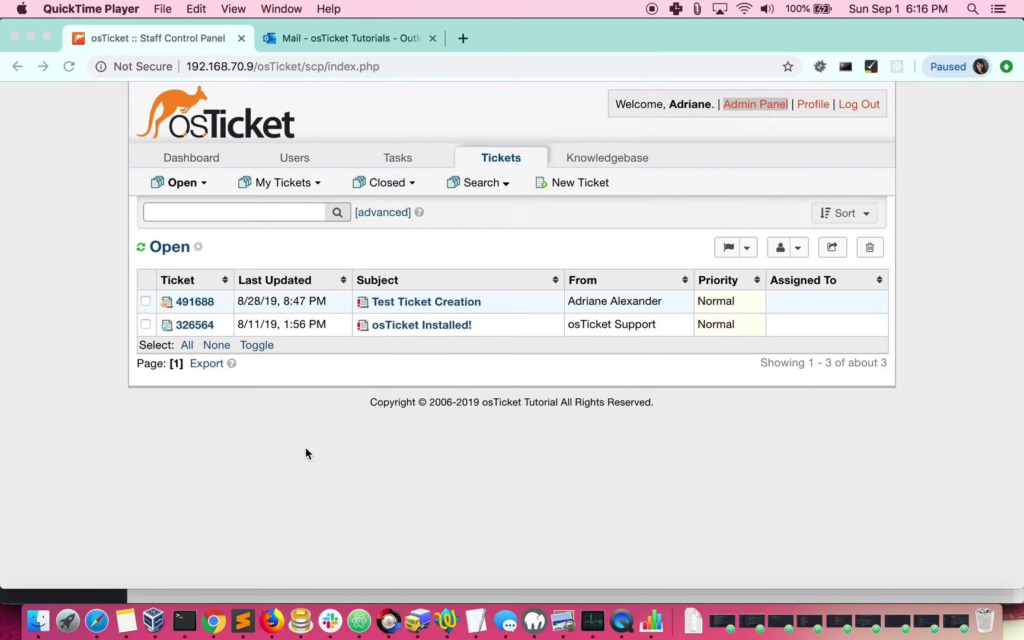
- Go from the Admin Panel to the helpdesk email addresses list and start adding a new address
{"action": "left_click", "coordinate": [753, 105]}
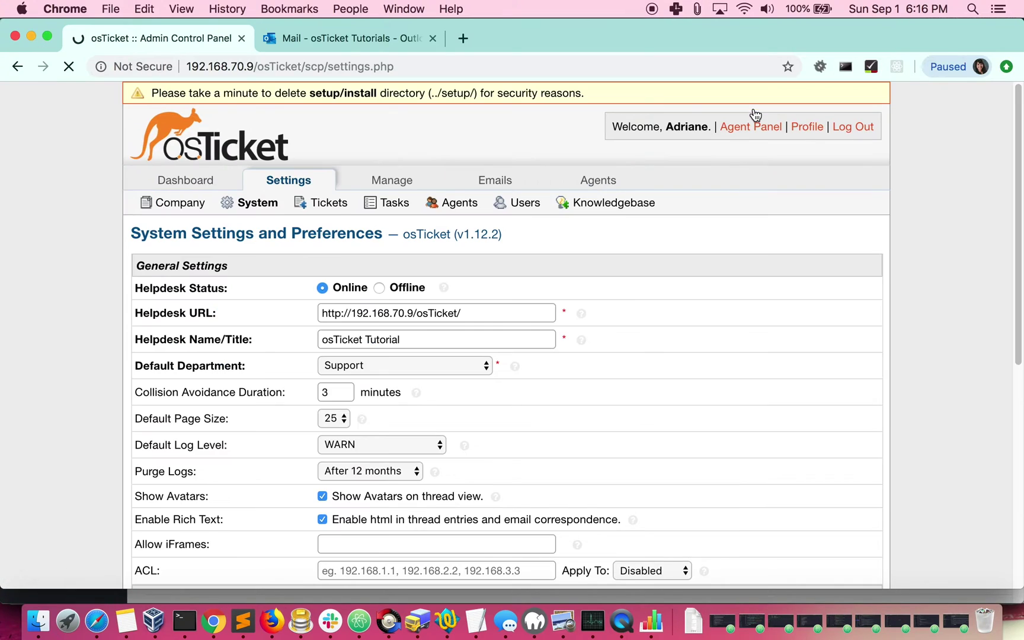
{"action": "left_click", "coordinate": [501, 182]}
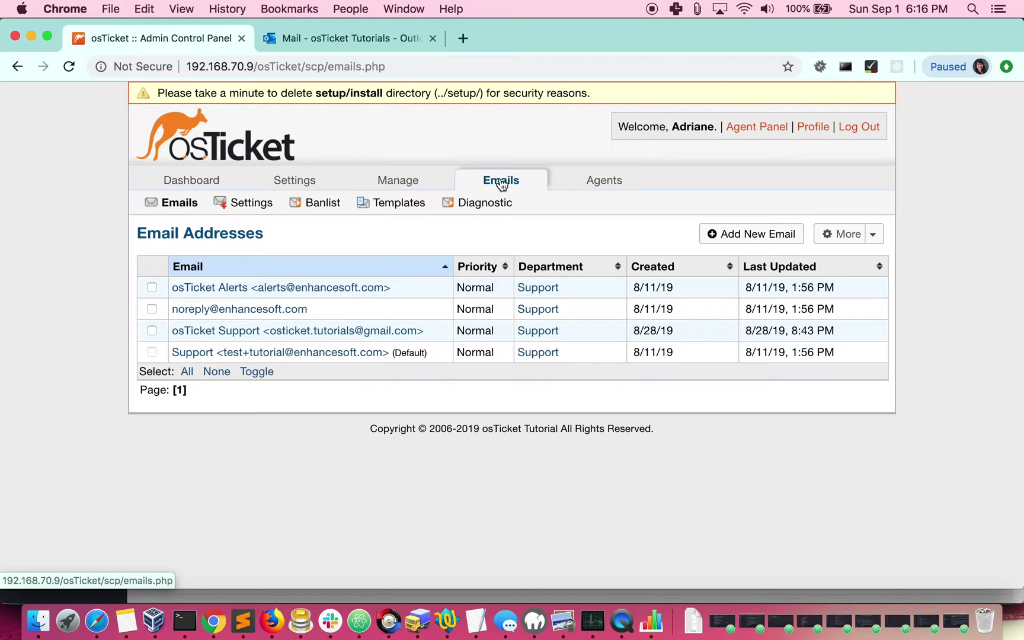
{"action": "left_click", "coordinate": [730, 237]}
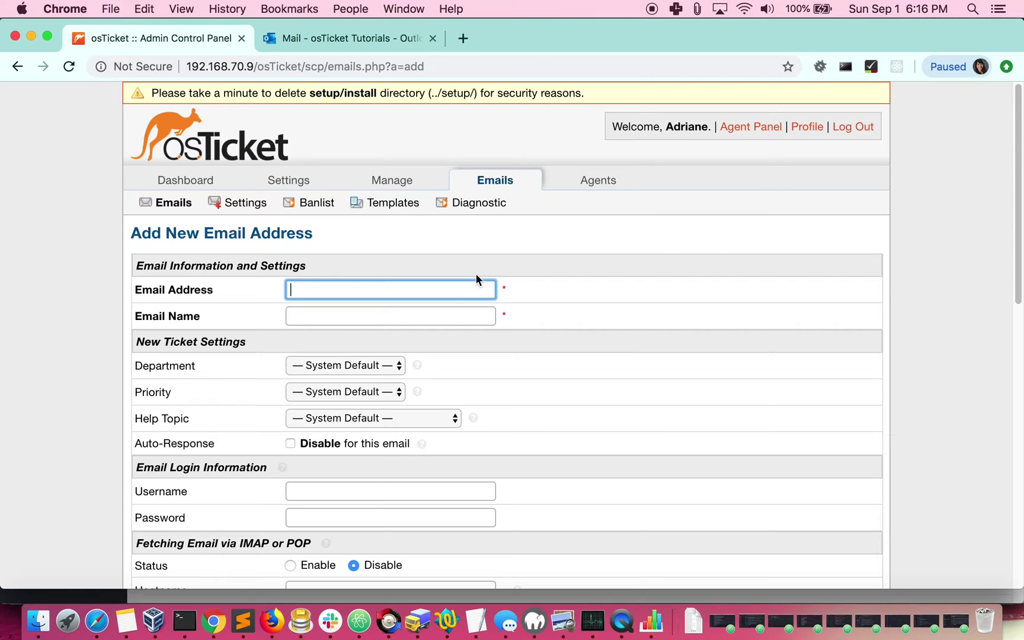
- Enter the Outlook email address, name it 'osTicket Maintenance', and assign the Maintenance department
{"action": "left_click", "coordinate": [442, 283]}
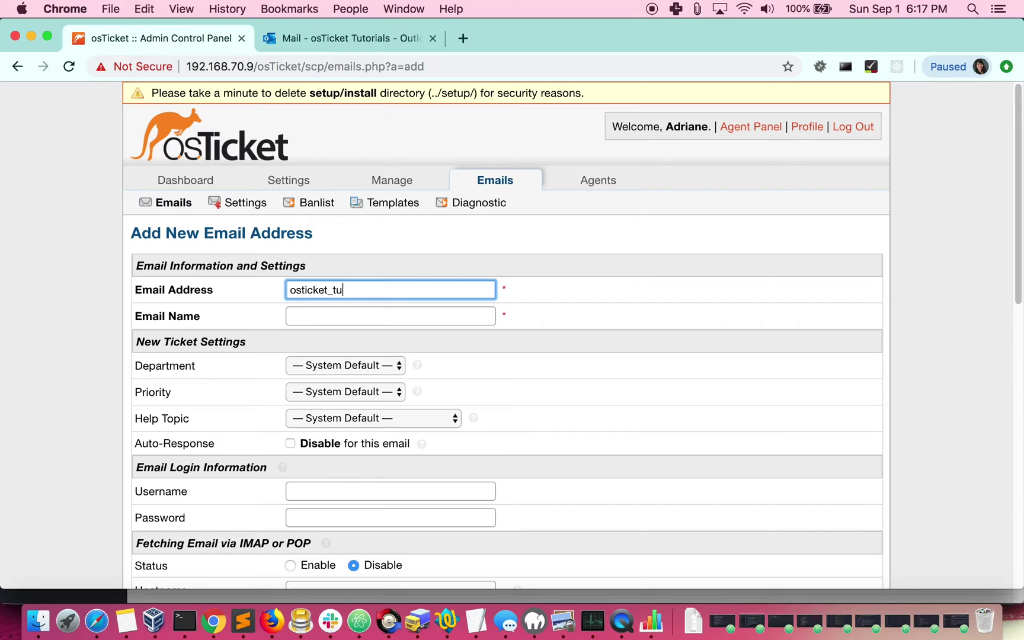
{"action": "key", "text": "Tab"}
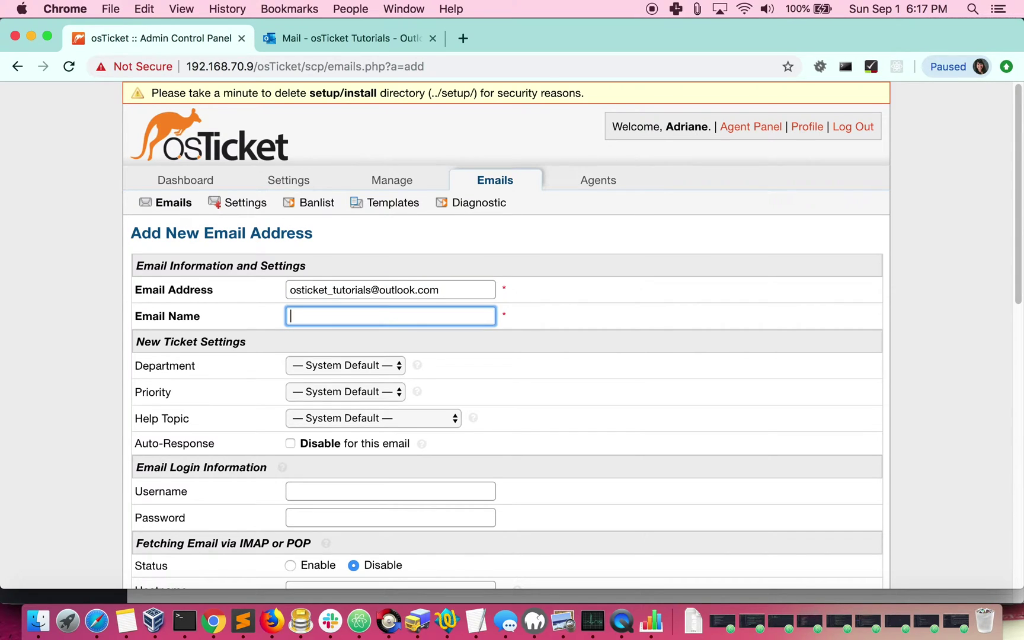
{"action": "type", "text": "osTicket Maintenance"}
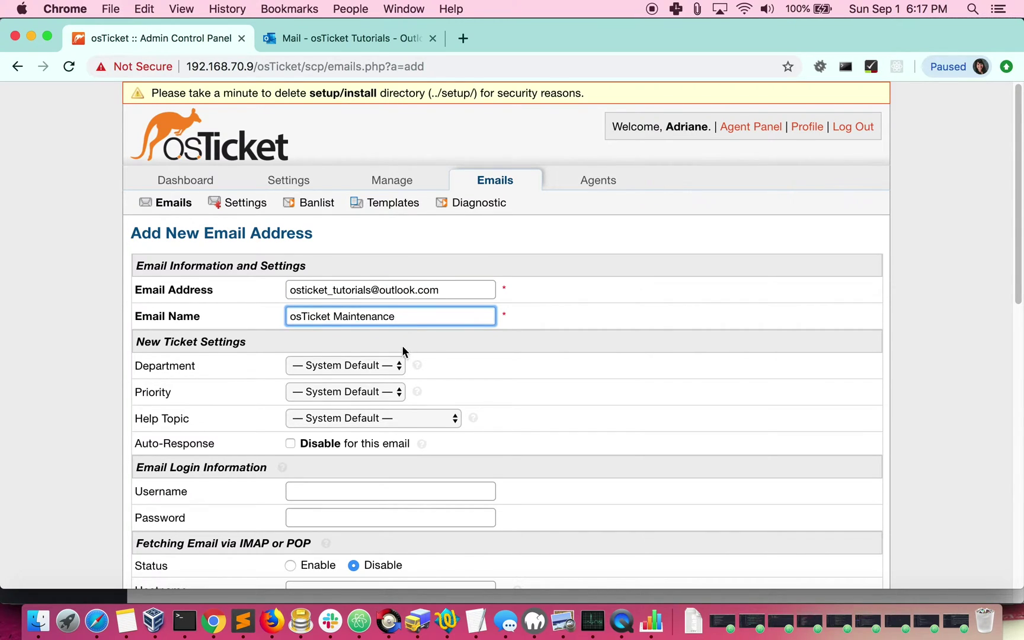
{"action": "scroll", "coordinate": [395, 335], "scroll_direction": "down", "scroll_amount": 2}
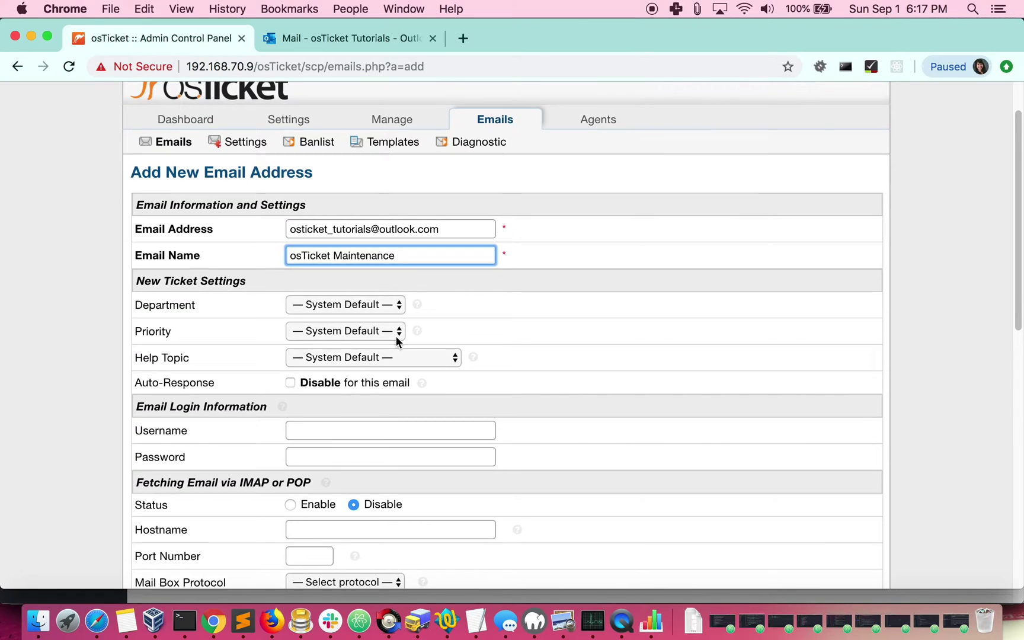
{"action": "left_click", "coordinate": [347, 305]}
{"action": "left_click", "coordinate": [347, 318]}
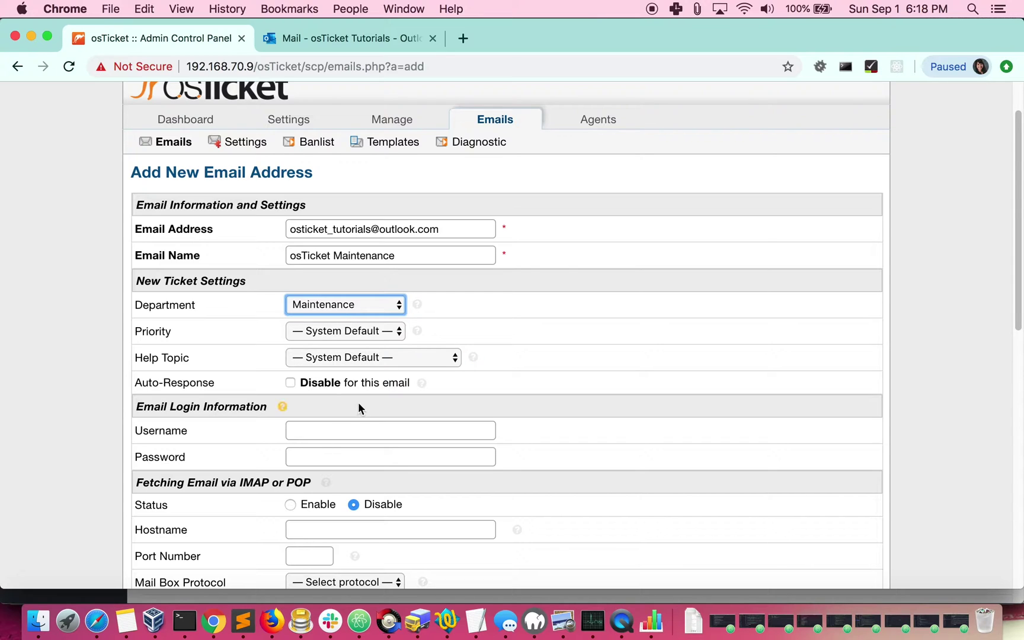
{"action": "scroll", "coordinate": [357, 402], "scroll_direction": "down", "scroll_amount": 3}
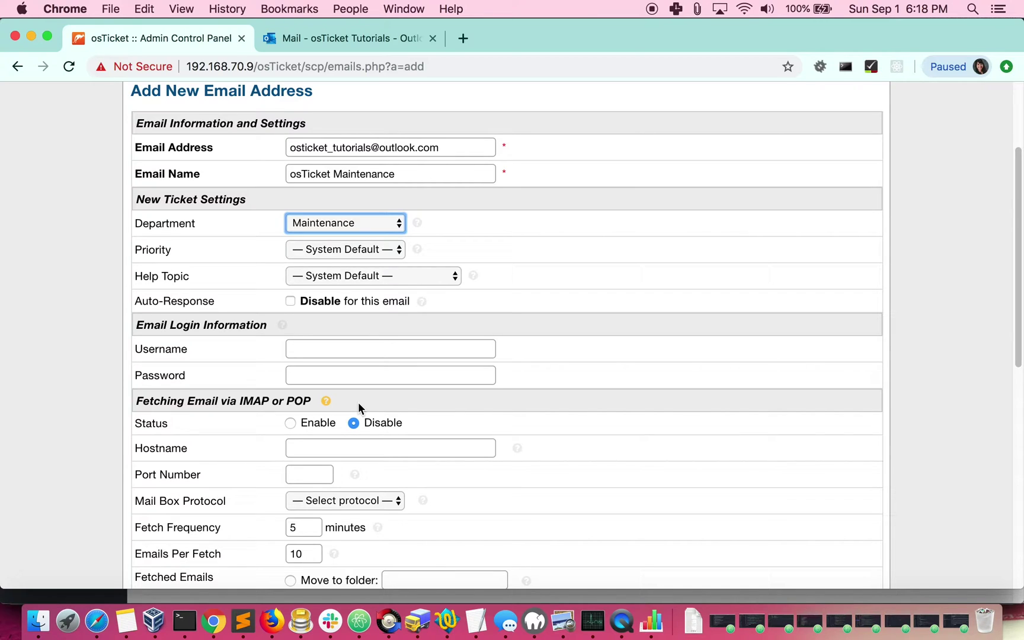
- Fill in the Outlook account's login username and password, then submit the new email address
{"action": "left_click", "coordinate": [349, 348]}
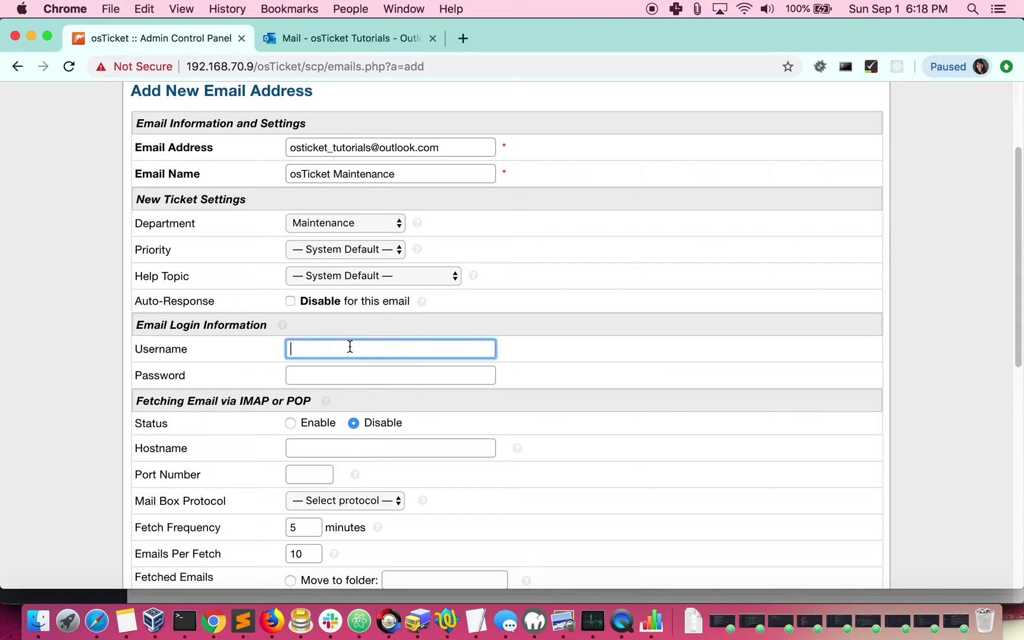
{"action": "key", "text": "Tab"}
{"action": "type", "text": "••••••••••"}
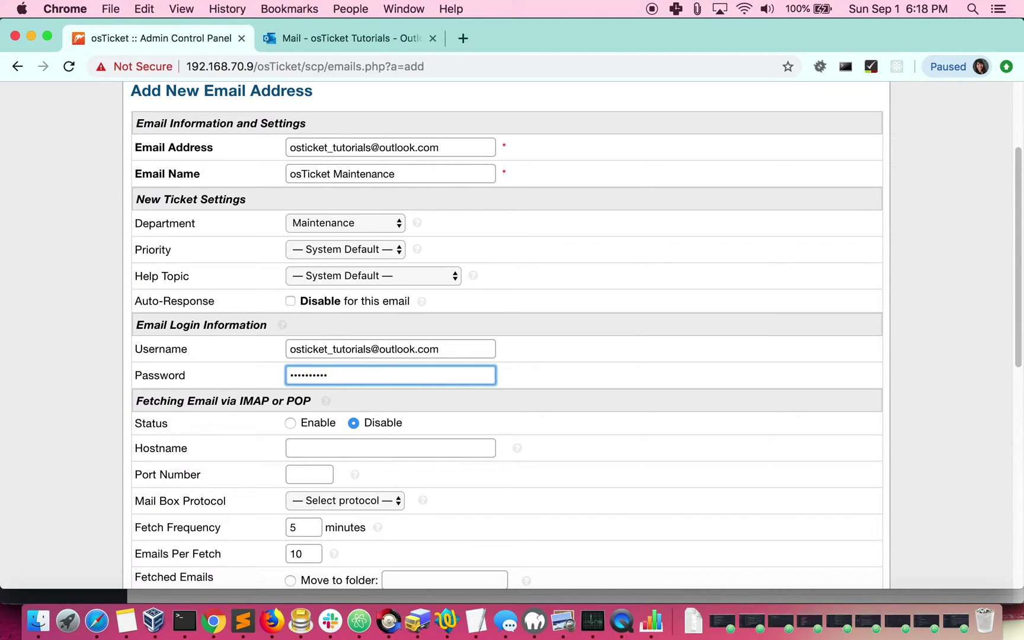
{"action": "scroll", "coordinate": [460, 322], "scroll_direction": "down", "scroll_amount": 10}
{"action": "scroll", "coordinate": [459, 322], "scroll_direction": "down", "scroll_amount": 3}
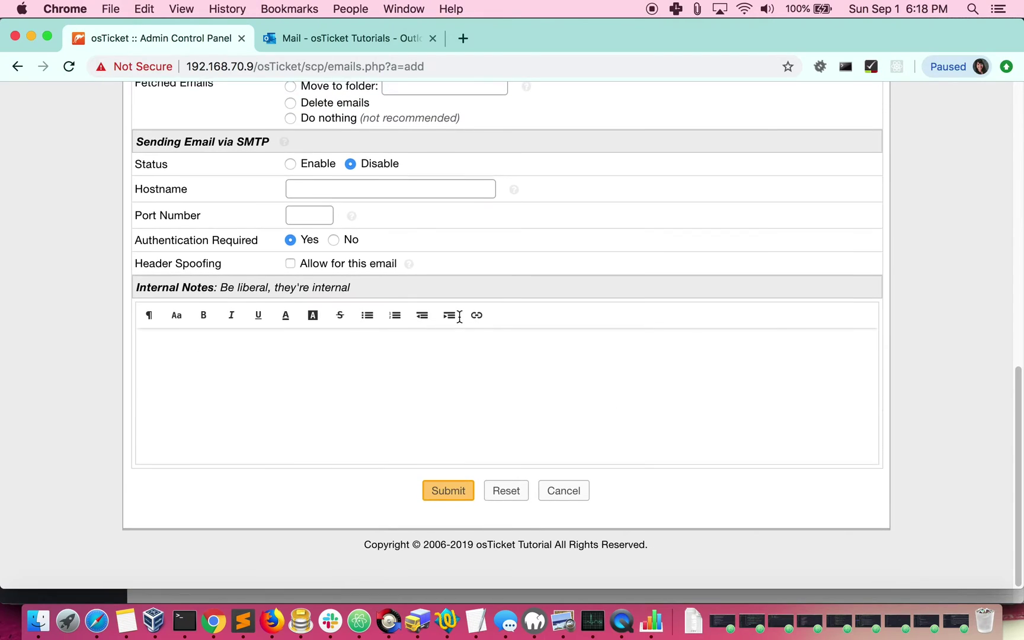
{"action": "left_click", "coordinate": [453, 493]}
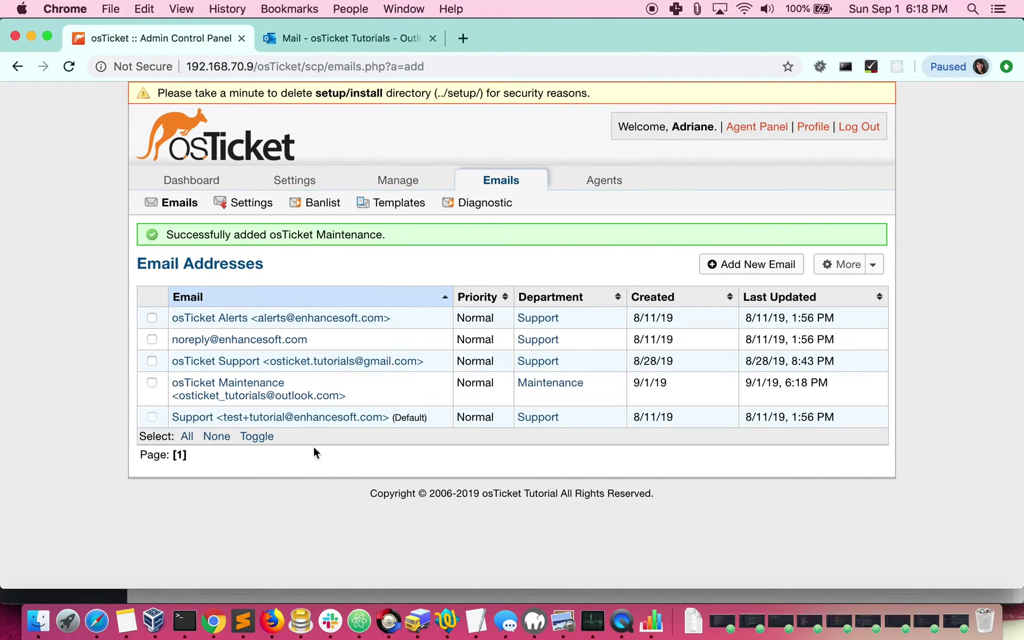
- Open the osTicket Maintenance email entry and scroll down to its IMAP/POP and SMTP sections
{"action": "left_click", "coordinate": [266, 396]}
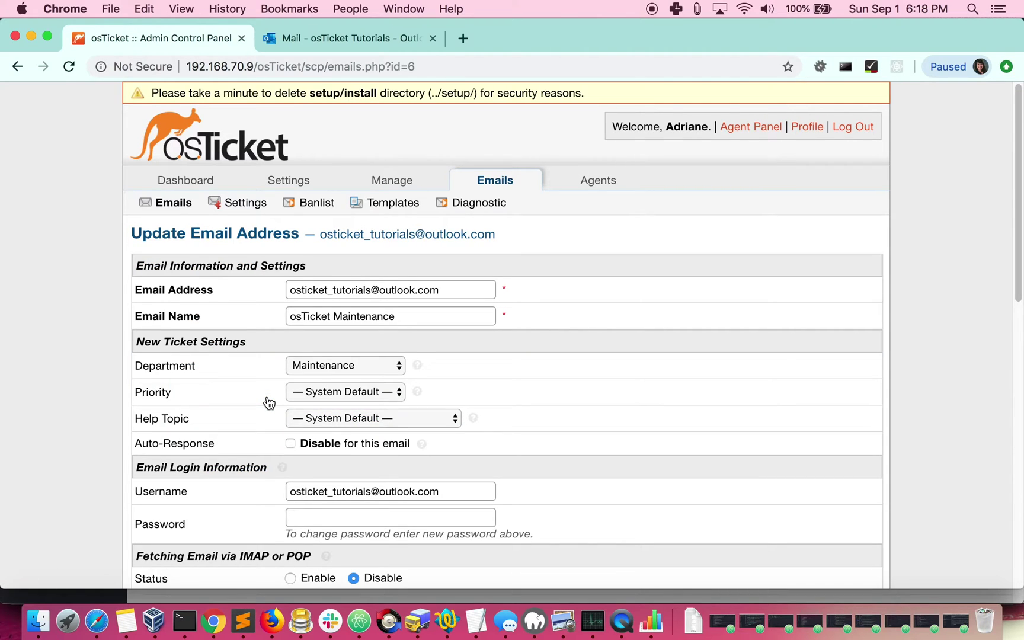
{"action": "scroll", "coordinate": [268, 403], "scroll_direction": "down", "scroll_amount": 6}
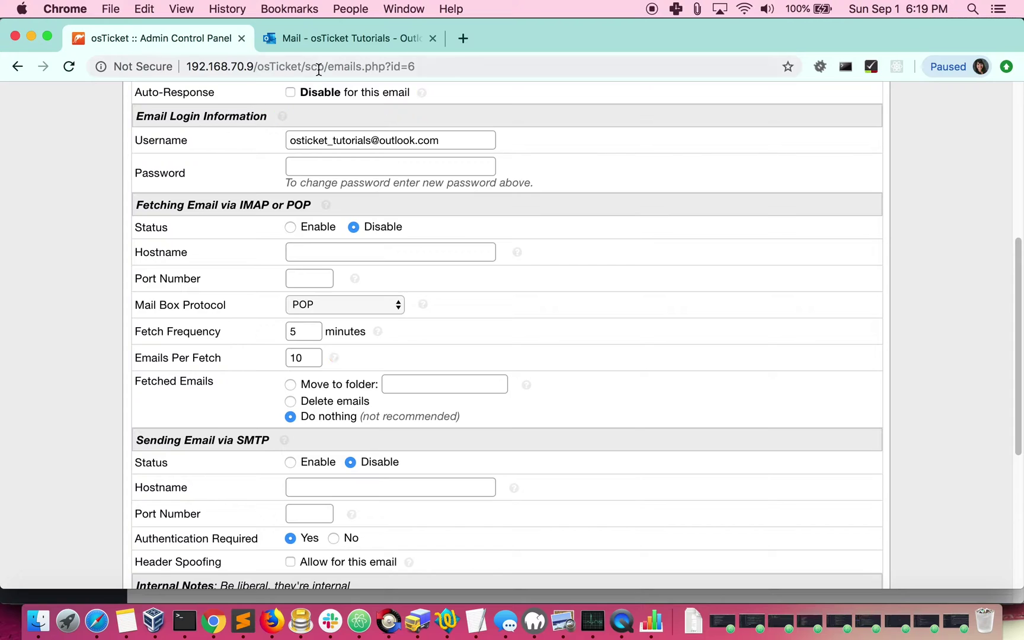
- In Outlook.com, search settings for 'imap' and view the POP and IMAP server names and ports
{"action": "left_click", "coordinate": [332, 41]}
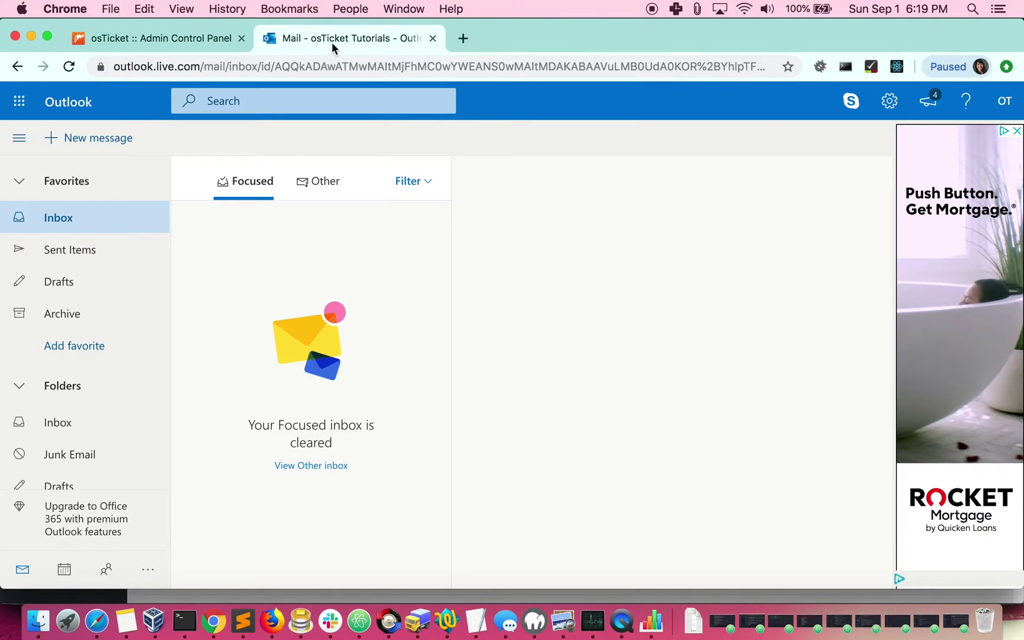
{"action": "left_click", "coordinate": [888, 102]}
{"action": "left_click", "coordinate": [851, 193]}
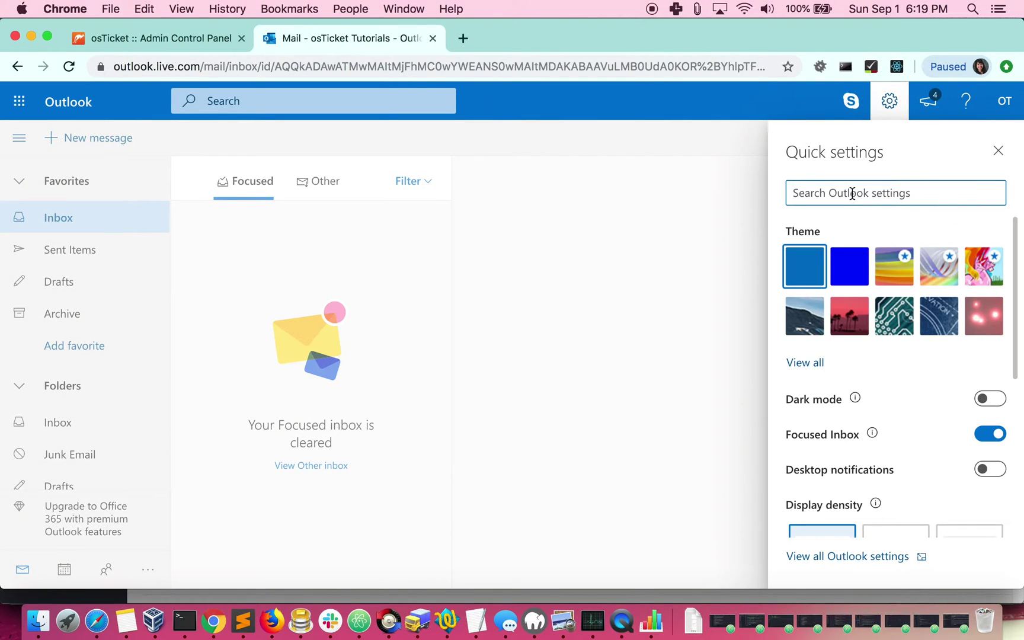
{"action": "type", "text": "imap"}
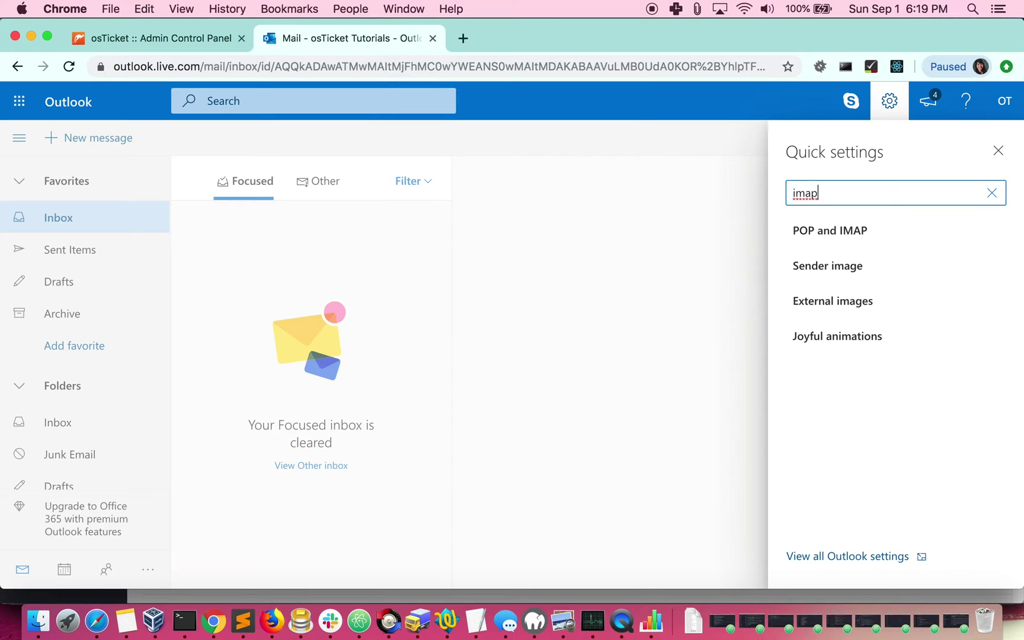
{"action": "left_click", "coordinate": [864, 233]}
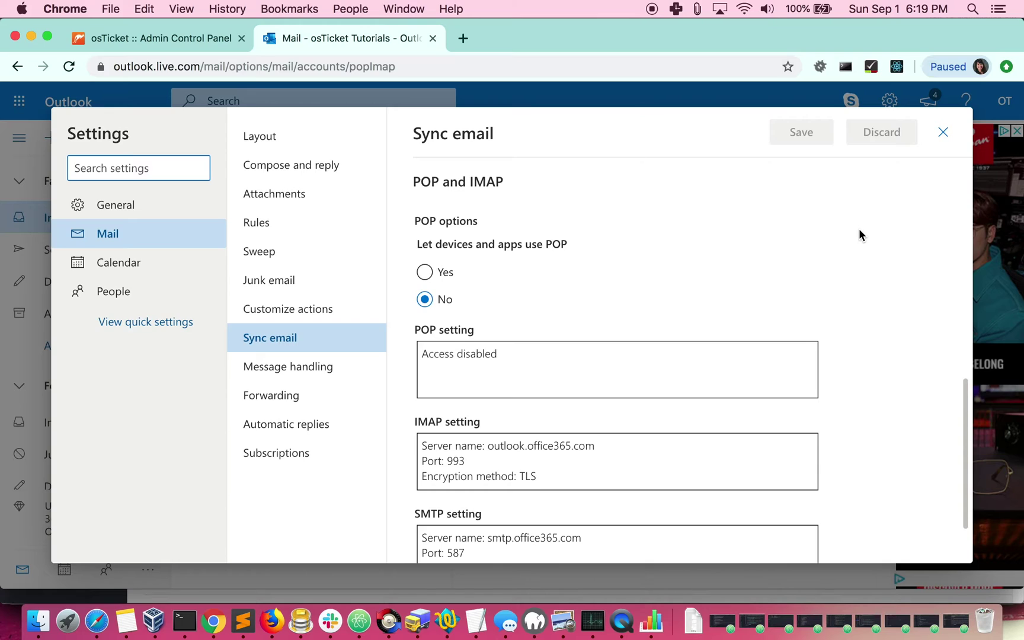
{"action": "scroll", "coordinate": [878, 239], "scroll_direction": "down", "scroll_amount": 3}
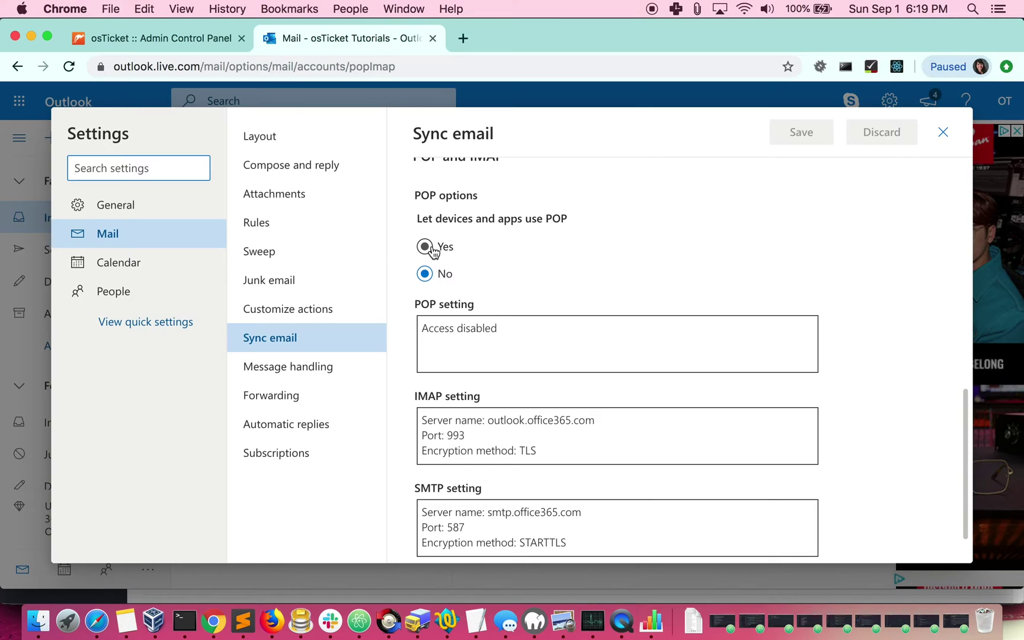
{"action": "scroll", "coordinate": [433, 251], "scroll_direction": "down", "scroll_amount": 2}
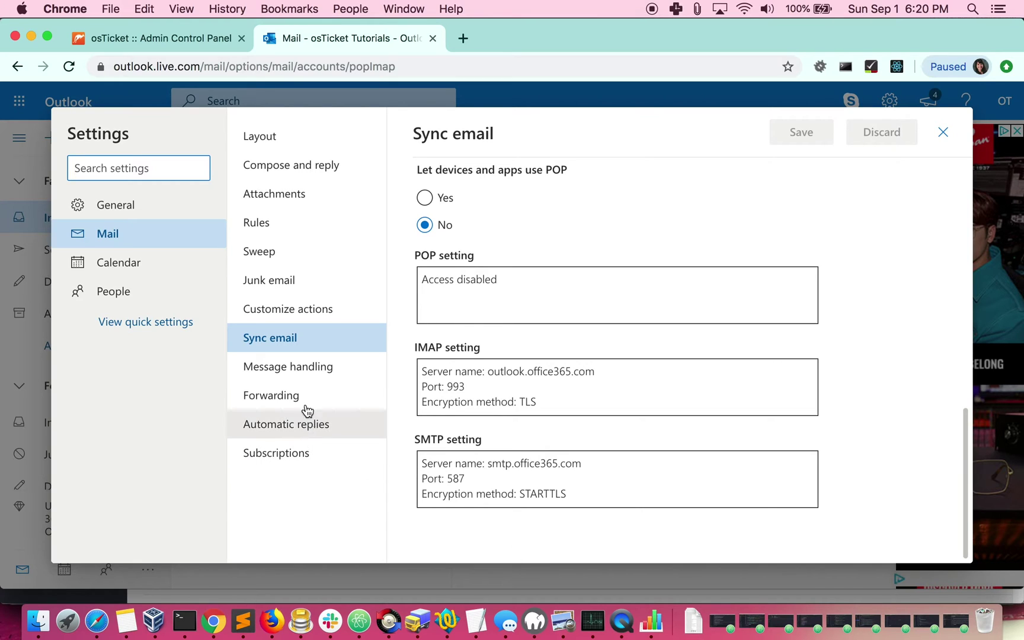
- Enable SMTP sending with hostname smtp.office365.com and port 587
{"action": "left_click", "coordinate": [171, 40]}
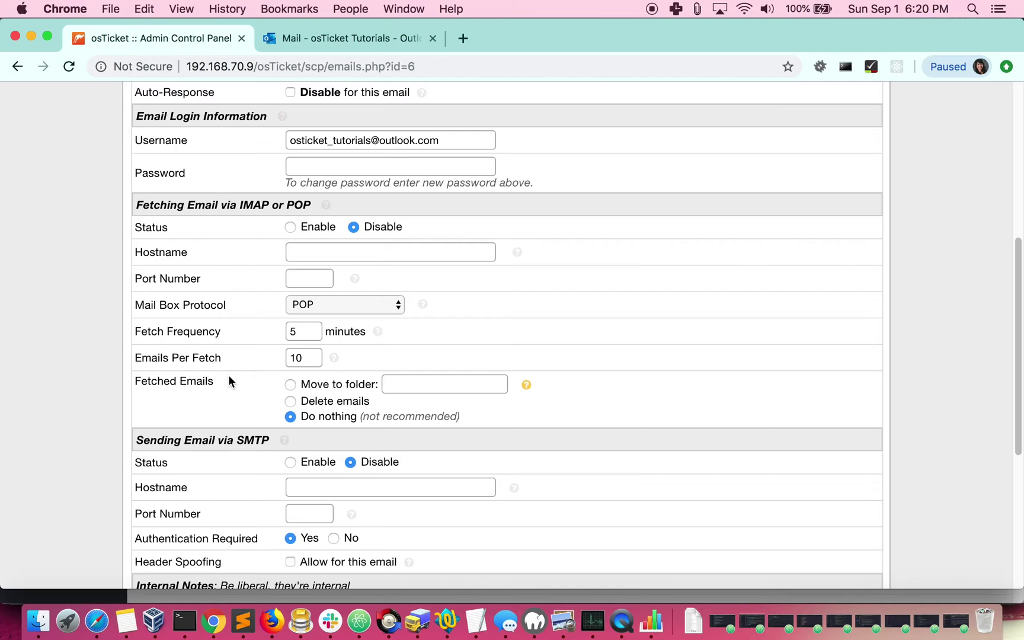
{"action": "left_click", "coordinate": [290, 462]}
{"action": "scroll", "coordinate": [308, 415], "scroll_direction": "down", "scroll_amount": 5}
{"action": "left_click", "coordinate": [344, 346]}
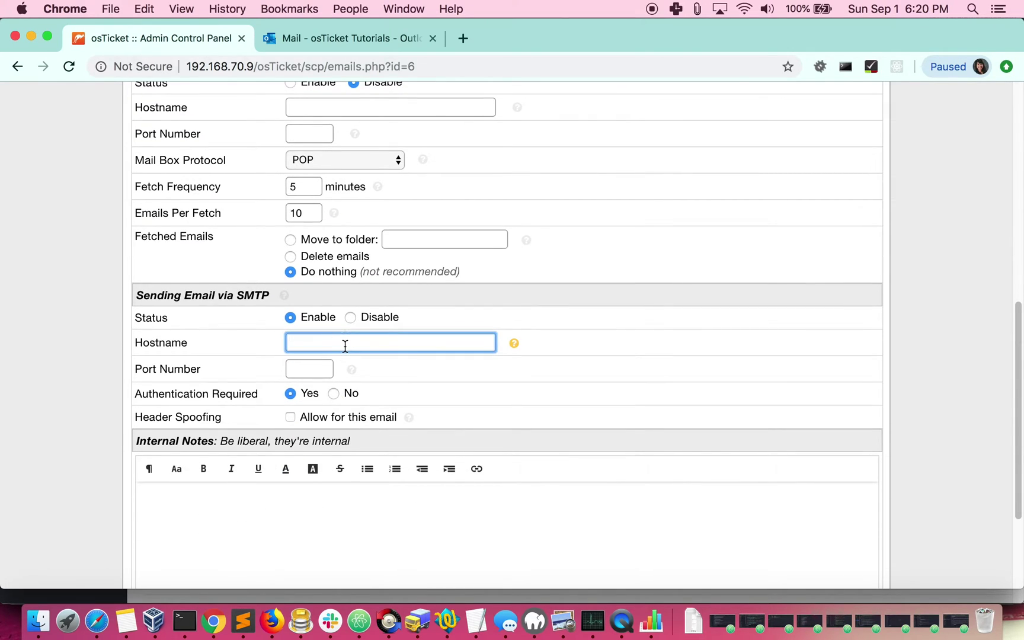
{"action": "type", "text": "smtp.office365.com"}
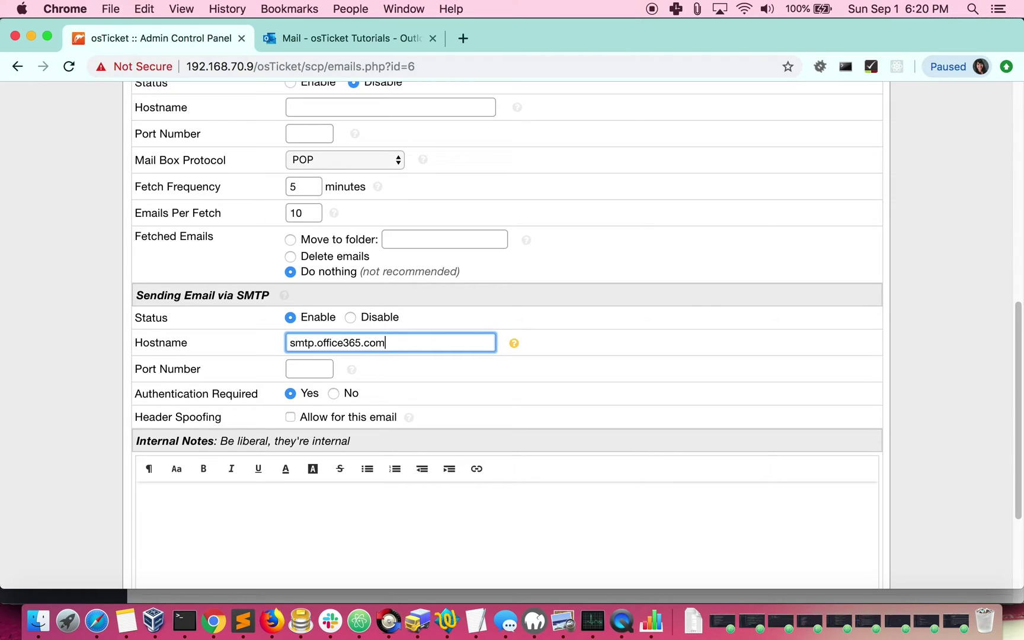
{"action": "left_click", "coordinate": [303, 369]}
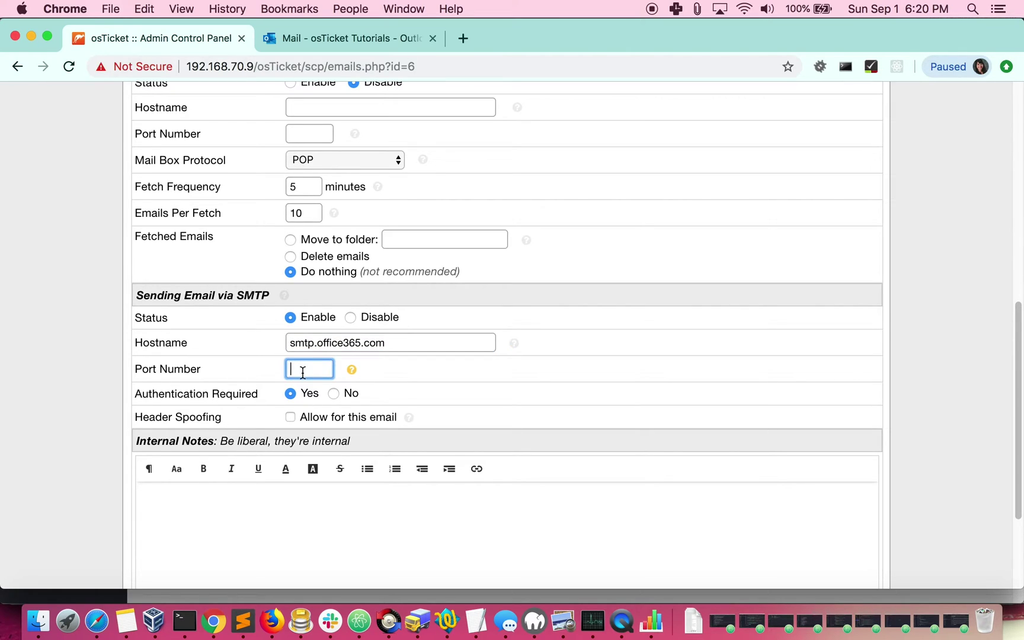
{"action": "type", "text": "587"}
{"action": "left_click", "coordinate": [353, 370]}
{"action": "scroll", "coordinate": [356, 367], "scroll_direction": "down", "scroll_amount": 5}
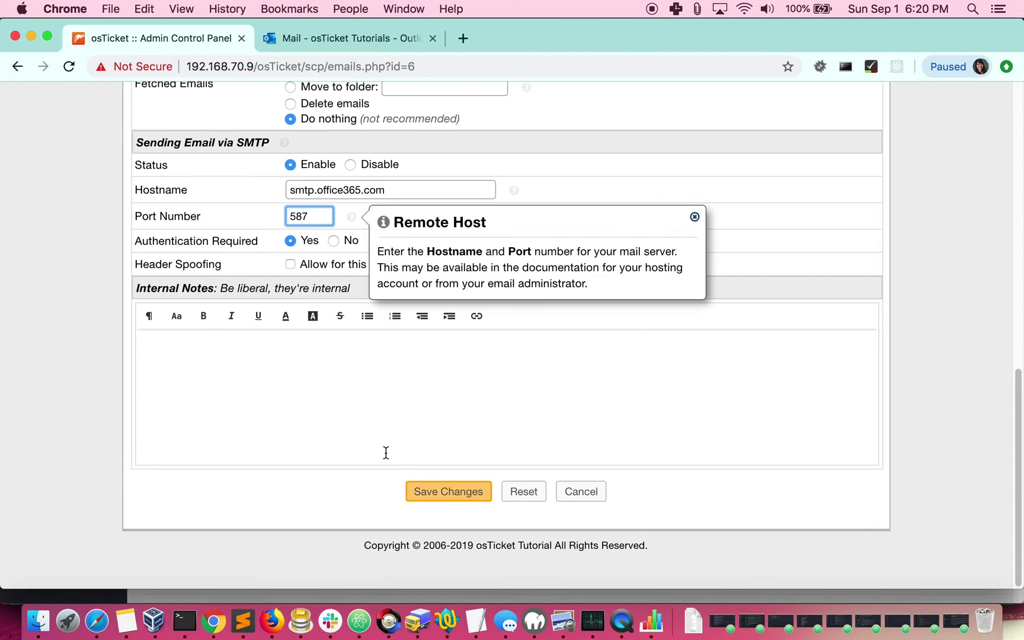
- Save the SMTP settings, then enable IMAP fetching from outlook.office365.com on port 993 with IMAP + SSL
{"action": "left_click", "coordinate": [434, 498]}
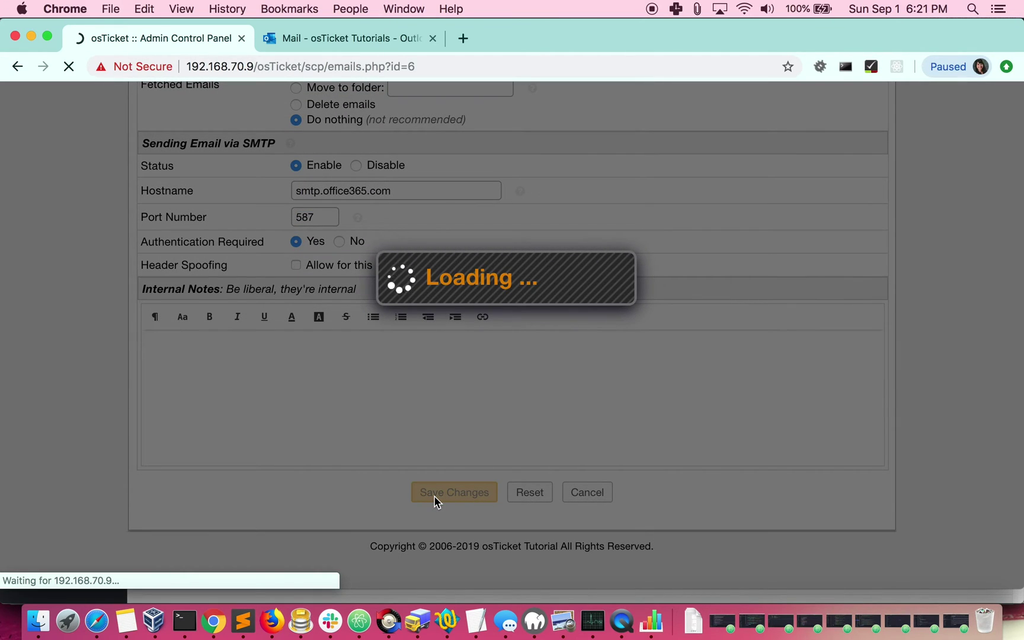
{"action": "scroll", "coordinate": [435, 500], "scroll_direction": "down", "scroll_amount": 10}
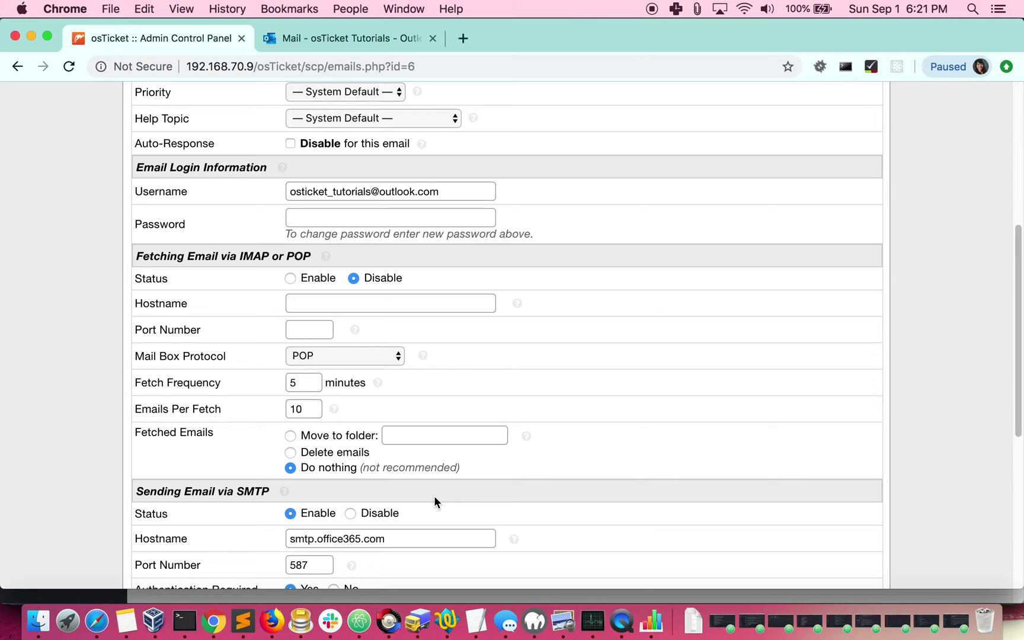
{"action": "left_click", "coordinate": [290, 279]}
{"action": "left_click", "coordinate": [304, 304]}
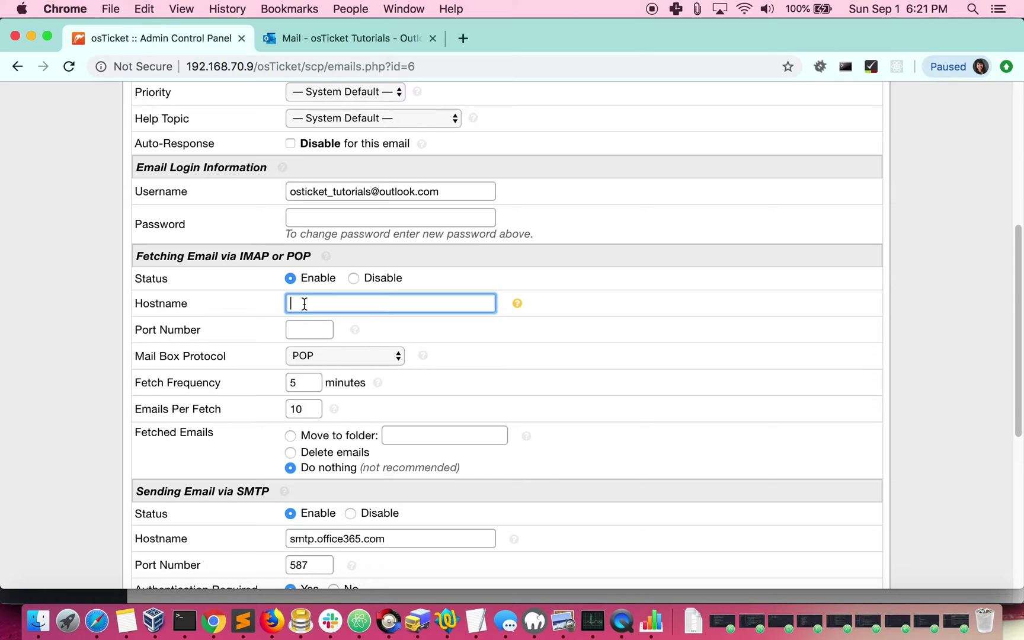
{"action": "type", "text": "outlook.office365.com"}
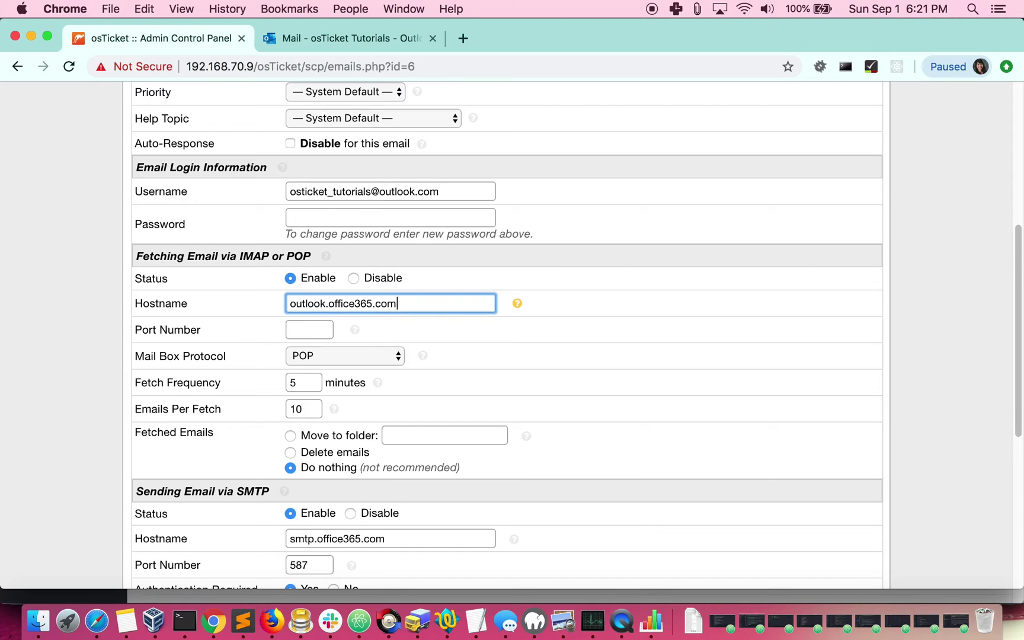
{"action": "left_click", "coordinate": [294, 330]}
{"action": "type", "text": "9"}
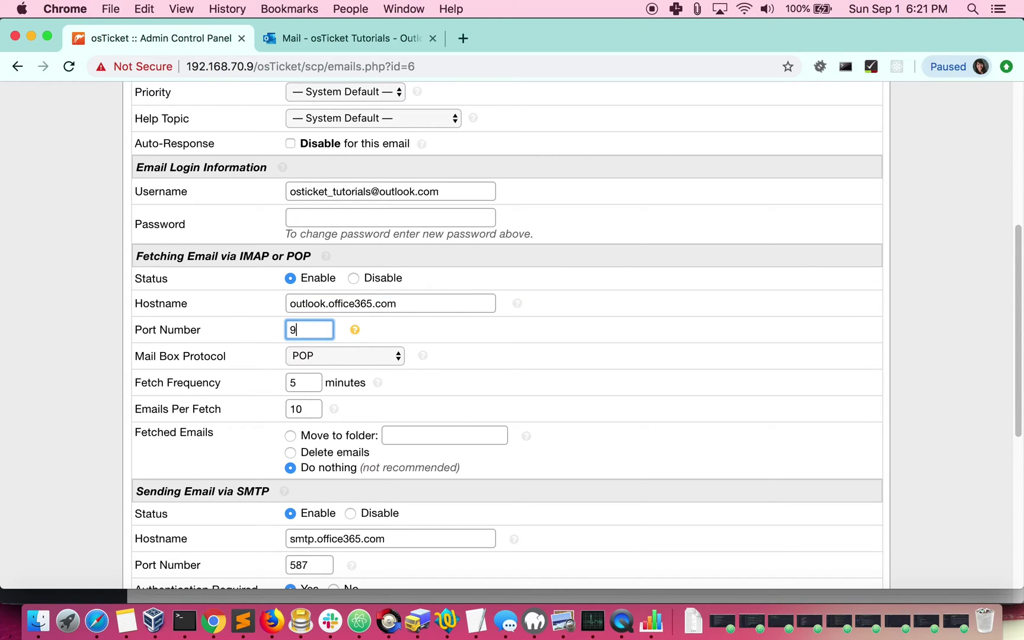
{"action": "type", "text": "93"}
{"action": "left_click", "coordinate": [327, 356]}
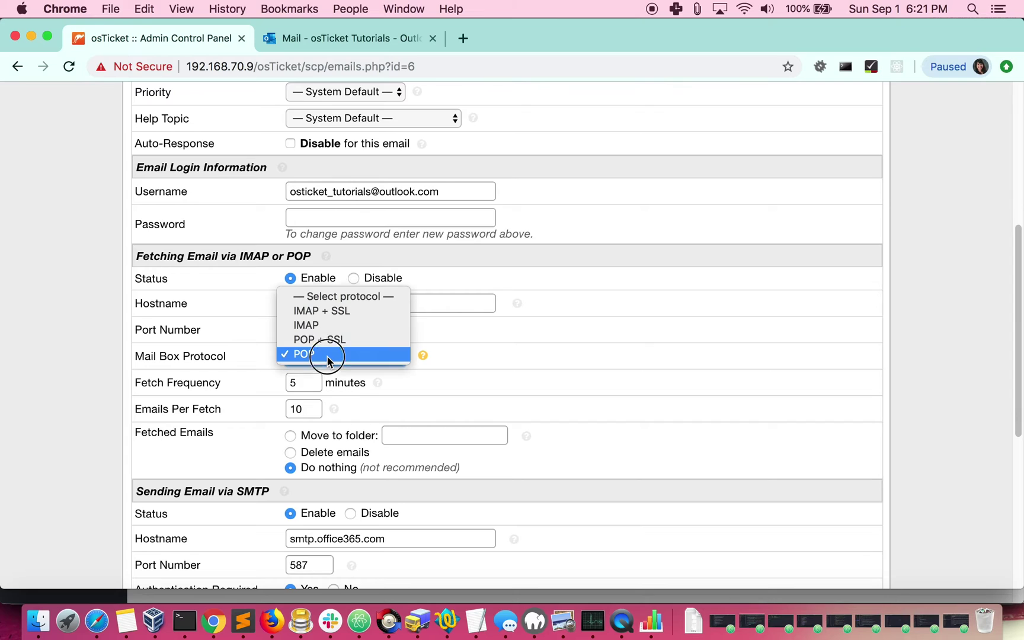
{"action": "left_click", "coordinate": [325, 313]}
{"action": "scroll", "coordinate": [324, 315], "scroll_direction": "down", "scroll_amount": 2}
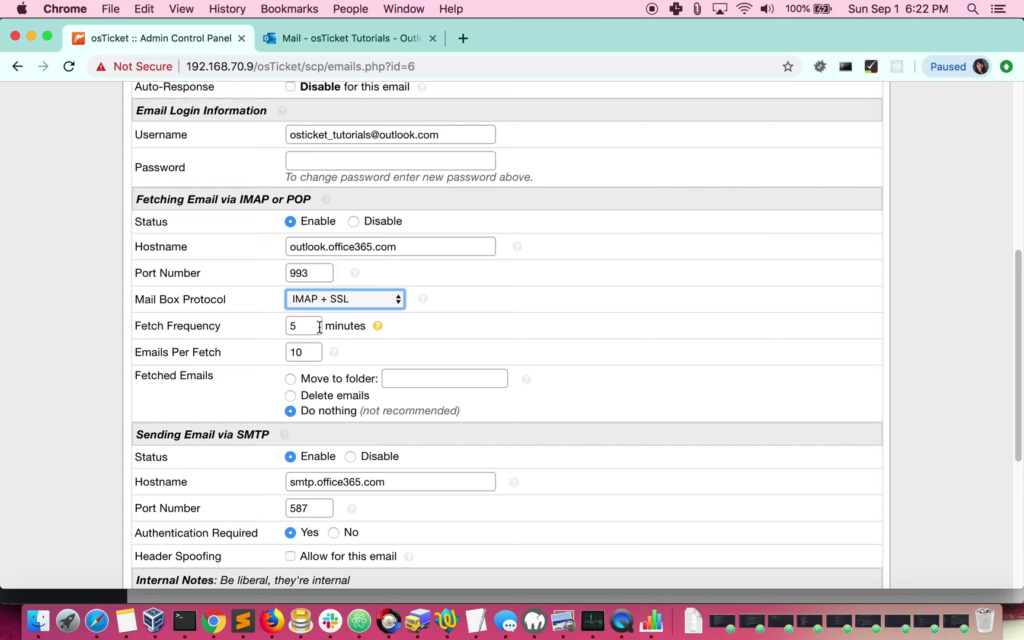
- Set fetch frequency to 1 minute and 30 emails per fetch, and choose moving fetched emails to a folder
{"action": "double_click", "coordinate": [305, 327]}
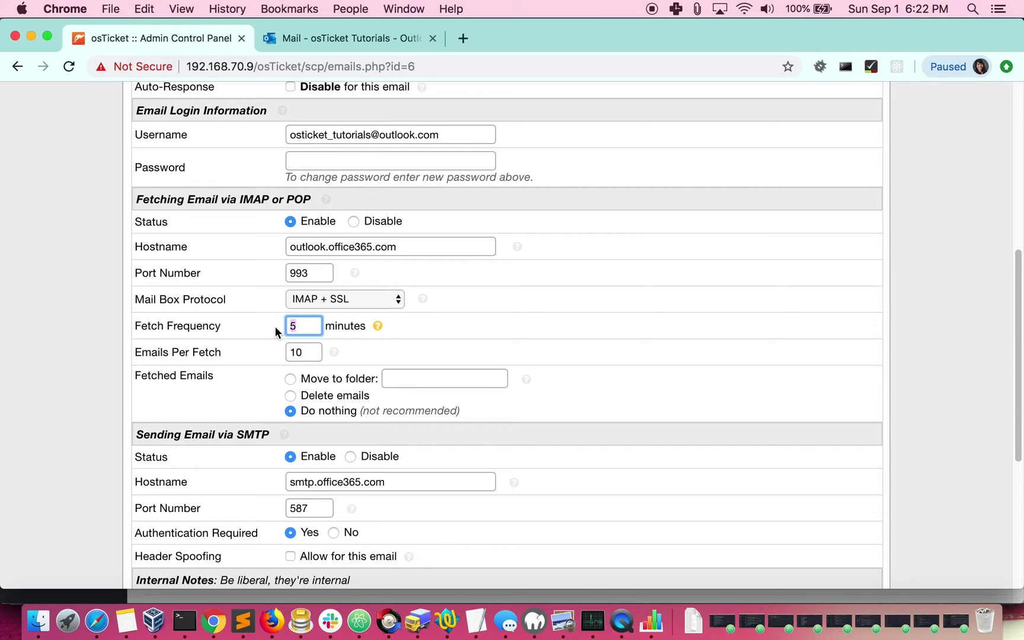
{"action": "type", "text": "1"}
{"action": "key", "text": "Tab"}
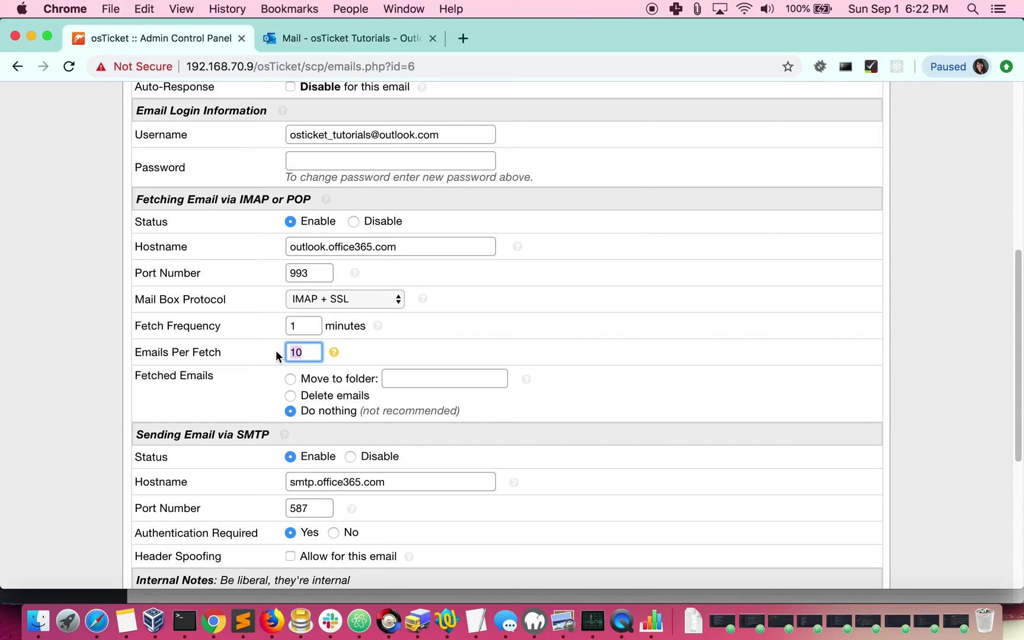
{"action": "type", "text": "30"}
{"action": "scroll", "coordinate": [414, 388], "scroll_direction": "down", "scroll_amount": 2}
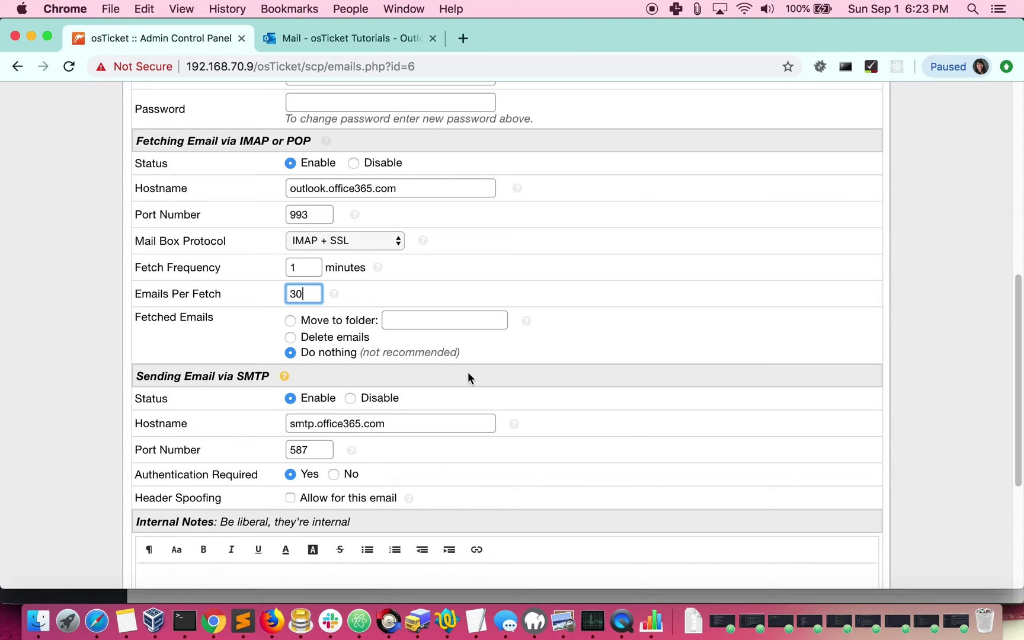
{"action": "left_click", "coordinate": [291, 321]}
- Set the destination folder to 'osTicket' and save the email account changes
{"action": "left_click", "coordinate": [416, 321]}
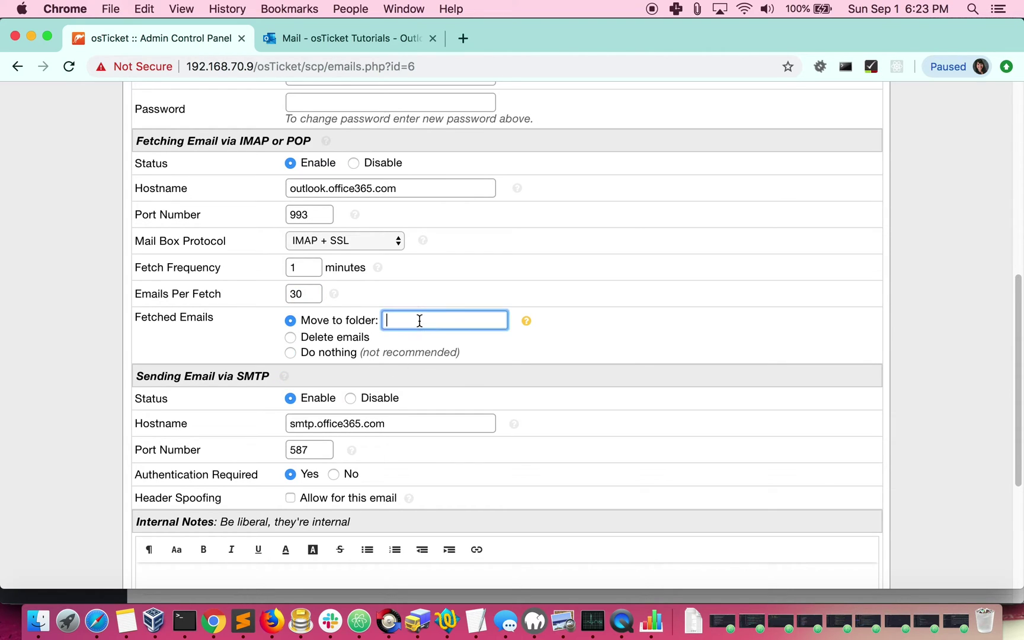
{"action": "type", "text": "osTicket"}
{"action": "scroll", "coordinate": [521, 287], "scroll_direction": "down", "scroll_amount": 5}
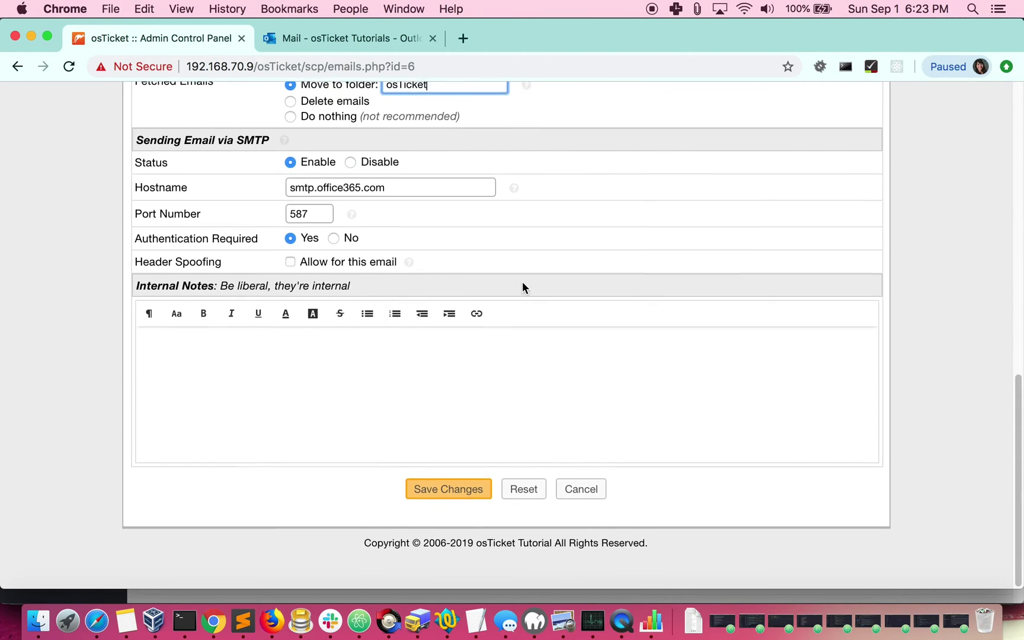
{"action": "left_click", "coordinate": [463, 493]}
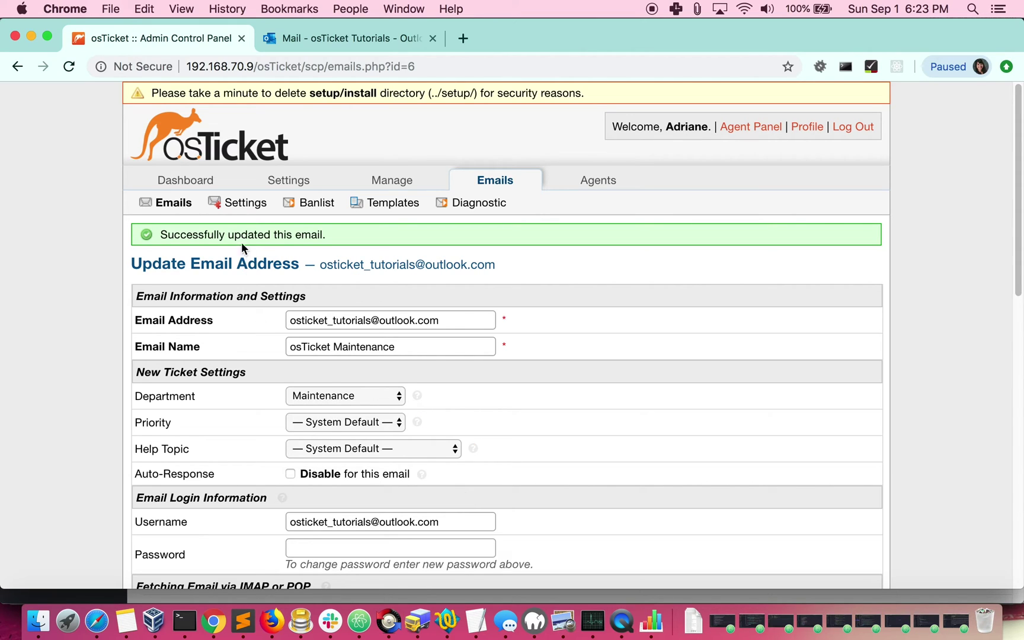
{"action": "left_click", "coordinate": [237, 204]}
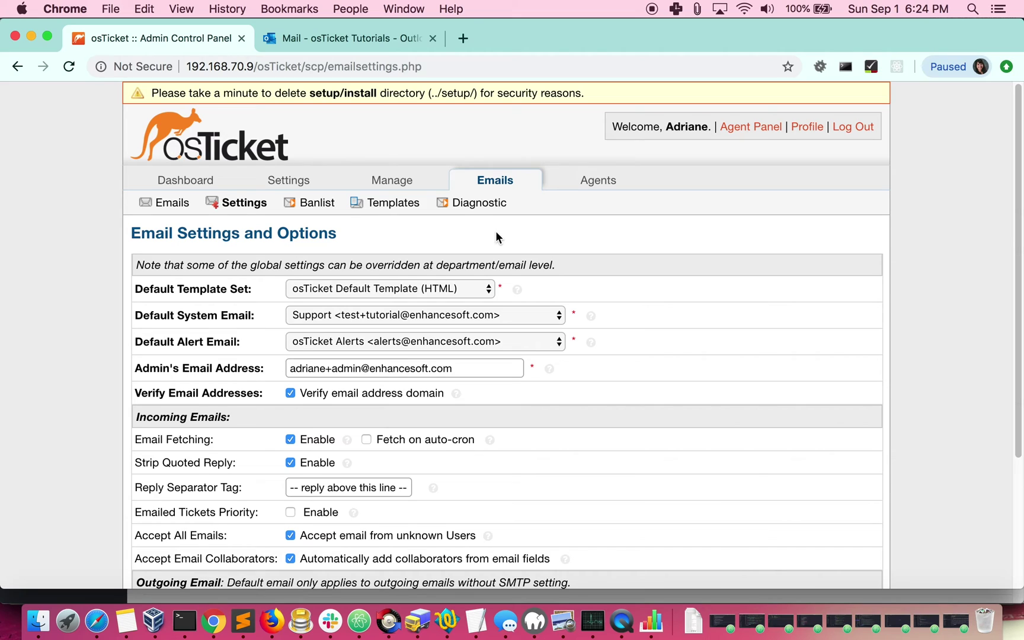
- Scroll through the global Email Settings and Options to review fetching and outgoing settings
{"action": "scroll", "coordinate": [13, 329], "scroll_direction": "down", "scroll_amount": 5}
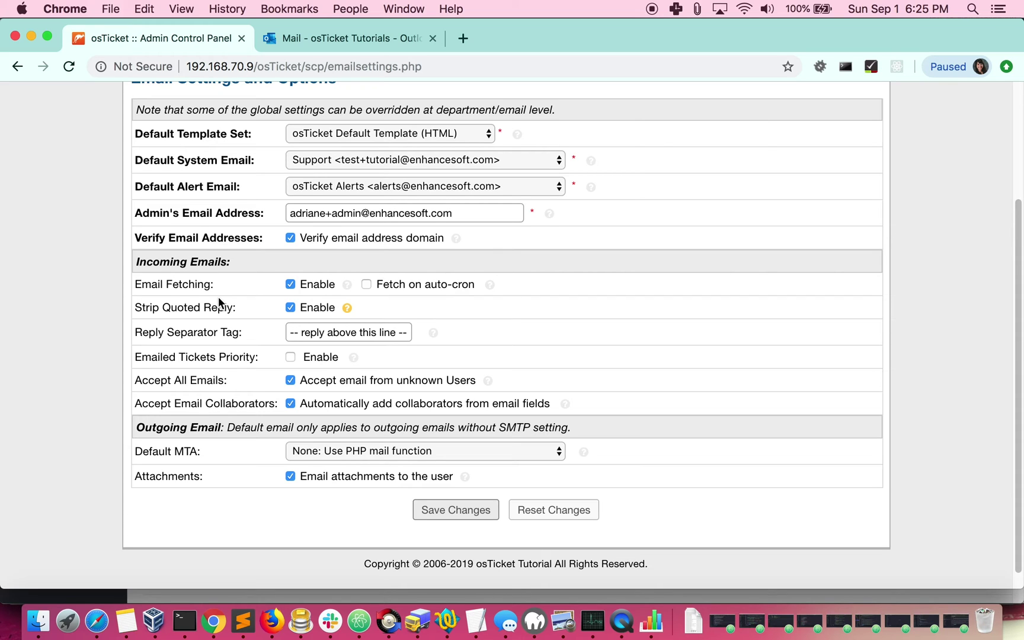
{"action": "scroll", "coordinate": [301, 308], "scroll_direction": "up", "scroll_amount": 5}
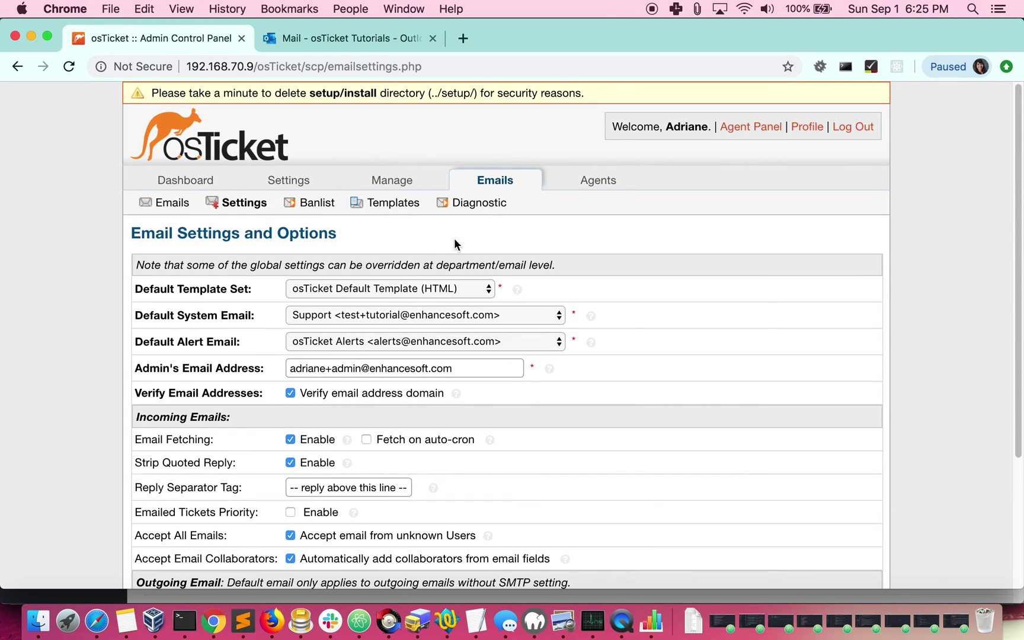
- Send a diagnostic test email from osTicket Maintenance to the tester's address with body 'this is a test.'
{"action": "left_click", "coordinate": [478, 203]}
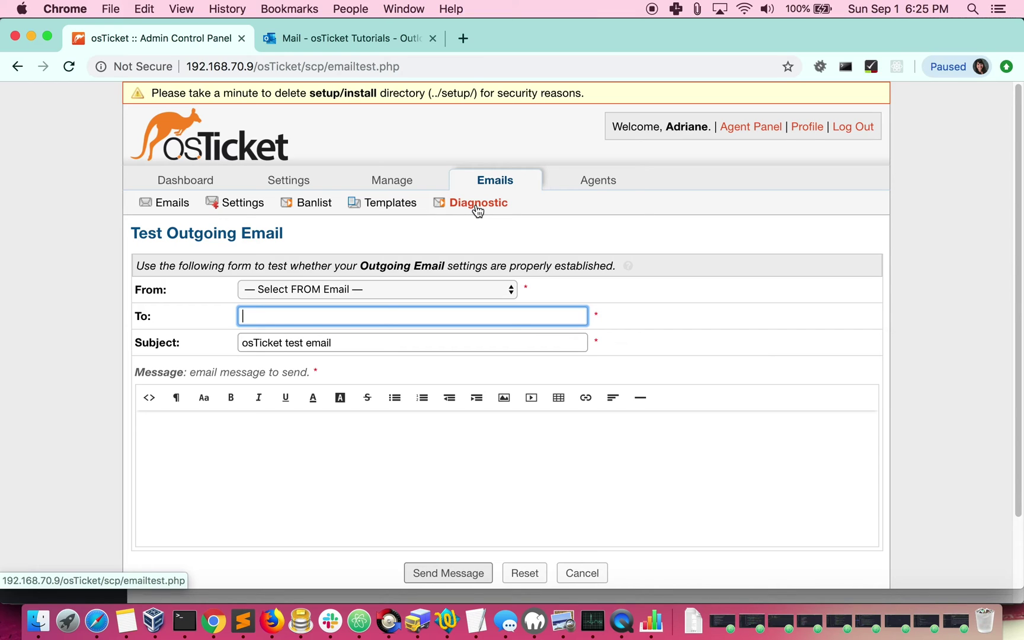
{"action": "left_click", "coordinate": [400, 288]}
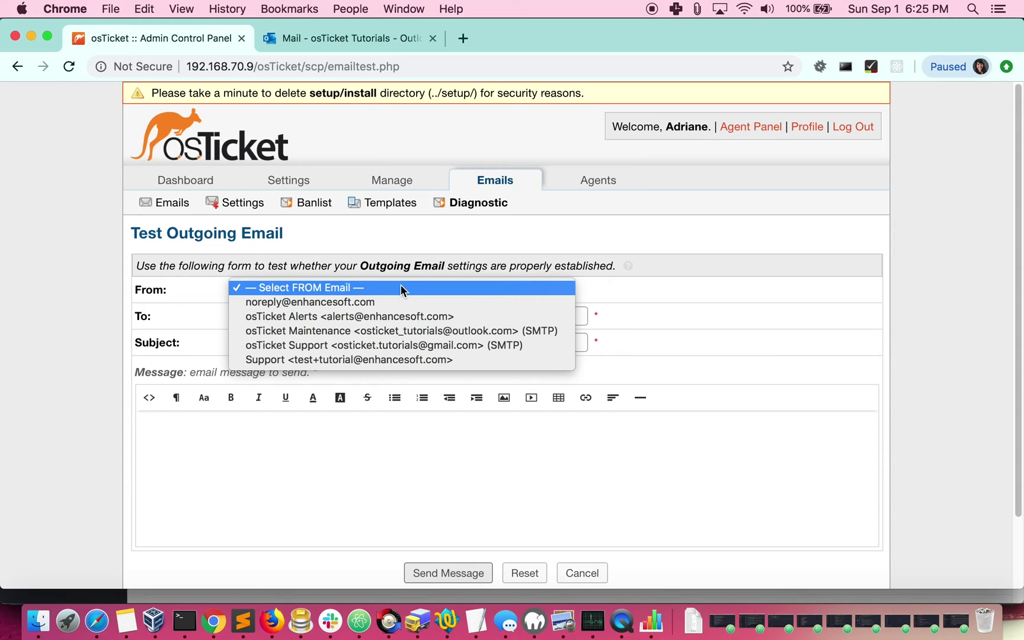
{"action": "left_click", "coordinate": [394, 330]}
{"action": "left_click", "coordinate": [366, 314]}
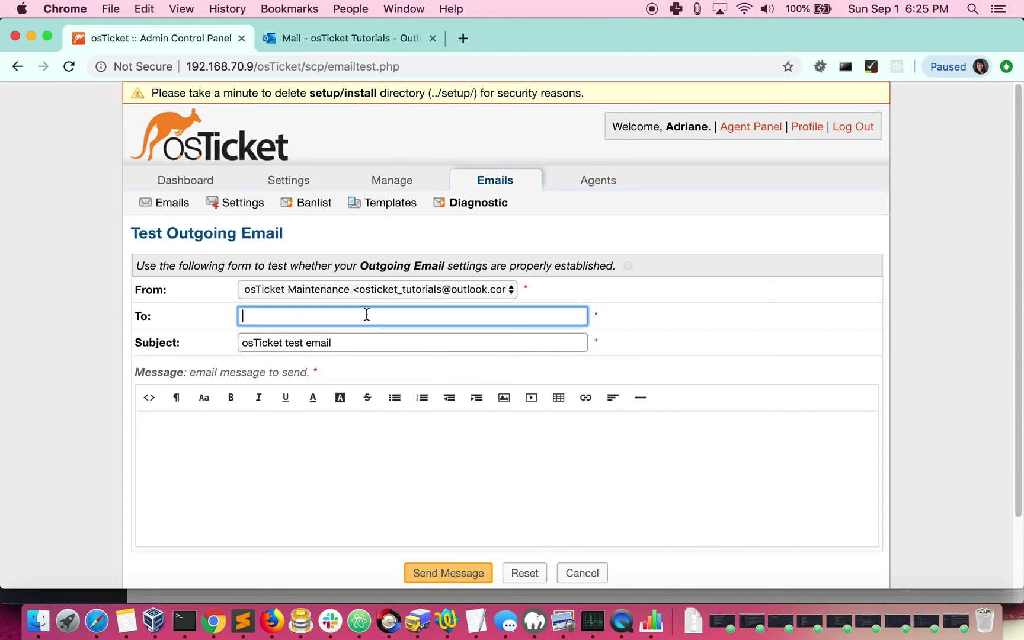
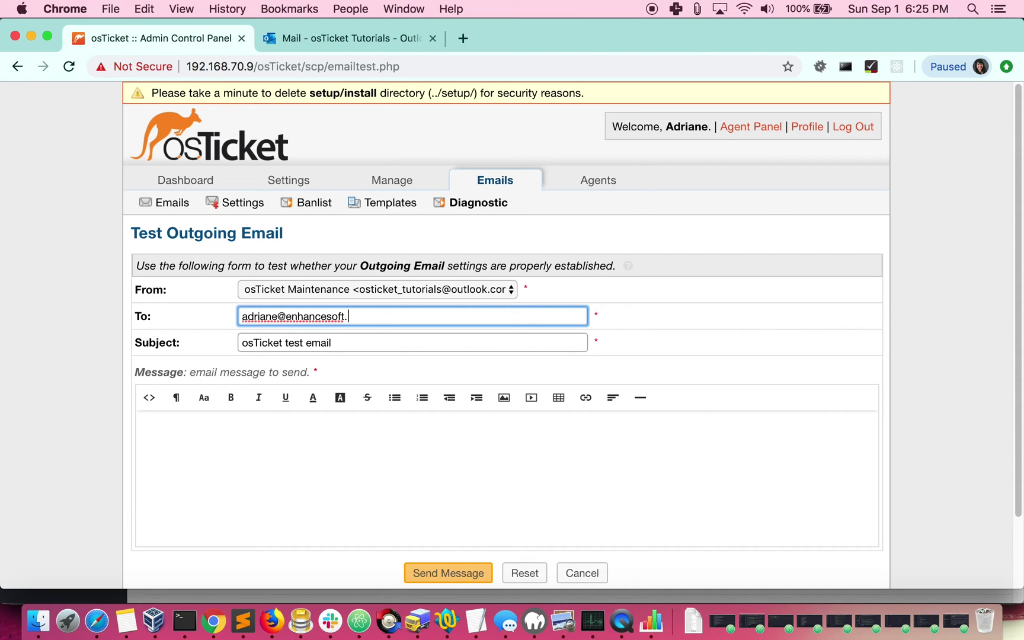
{"action": "left_click", "coordinate": [343, 499]}
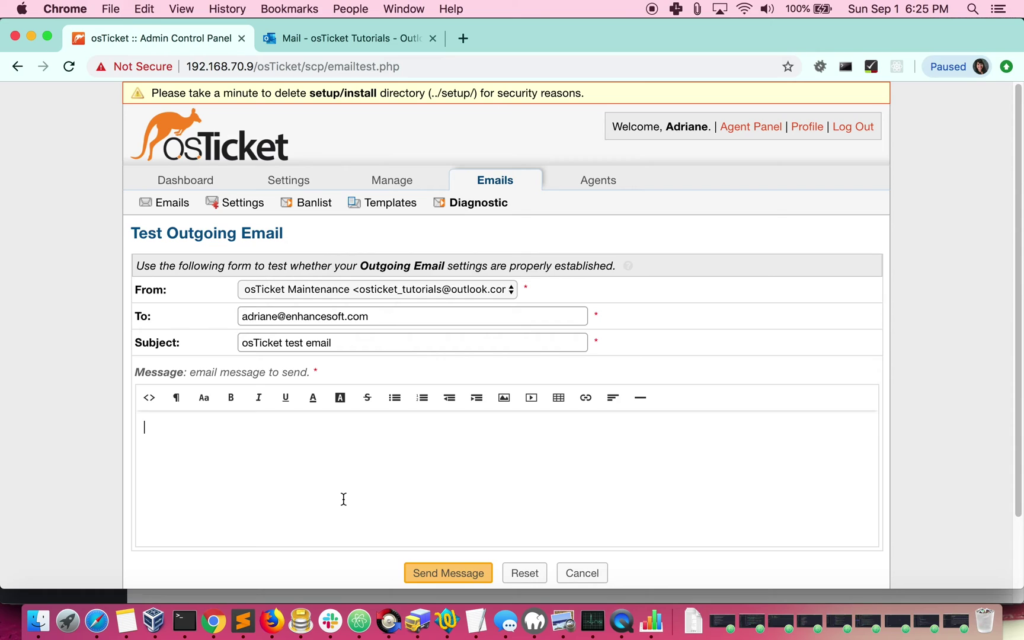
{"action": "type", "text": "this is a test."}
{"action": "scroll", "coordinate": [400, 507], "scroll_direction": "down", "scroll_amount": 2}
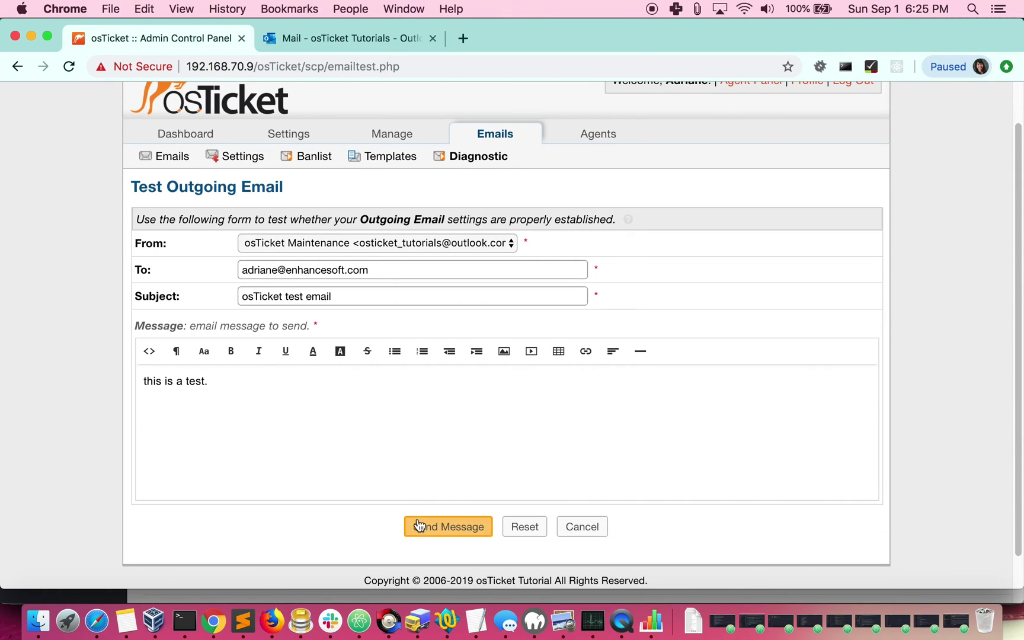
{"action": "left_click", "coordinate": [419, 521]}
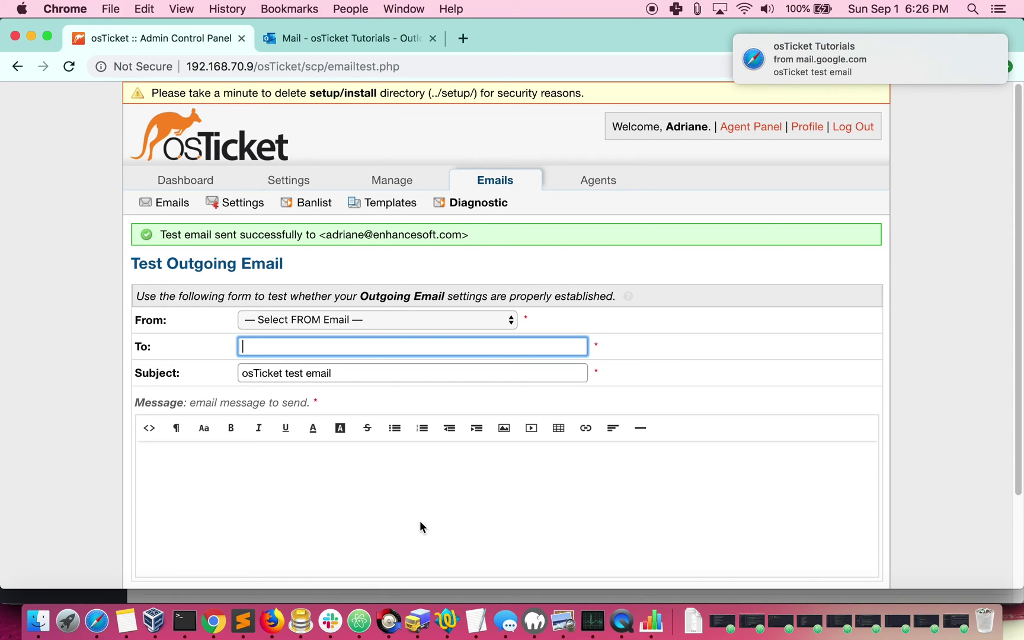
{"action": "left_click", "coordinate": [97, 621]}
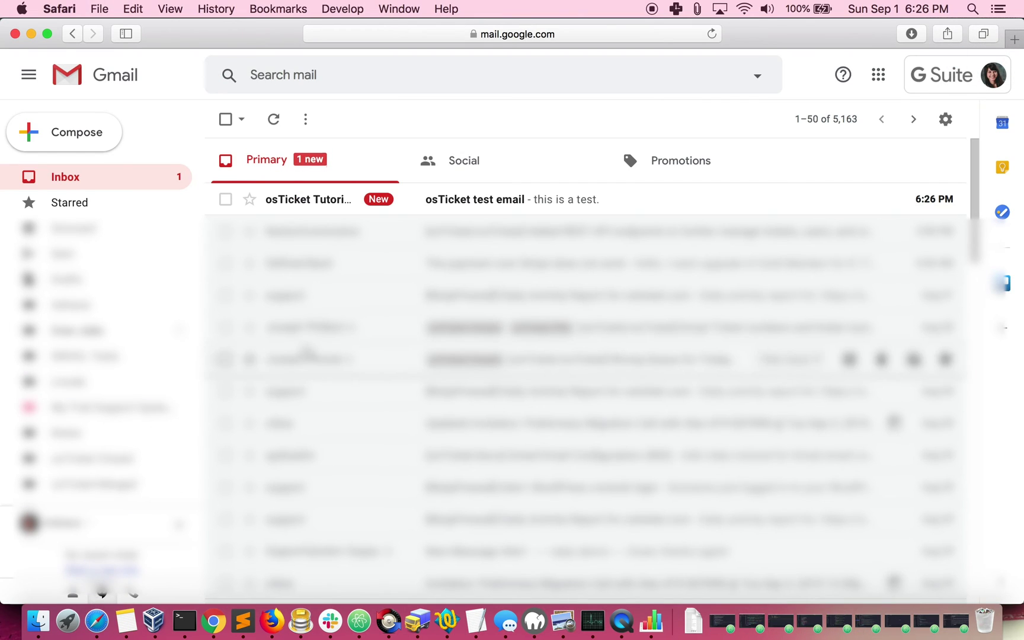
- Open the arrived osTicket test email, then start a new message to the helpdesk's Outlook address
{"action": "left_click", "coordinate": [576, 208]}
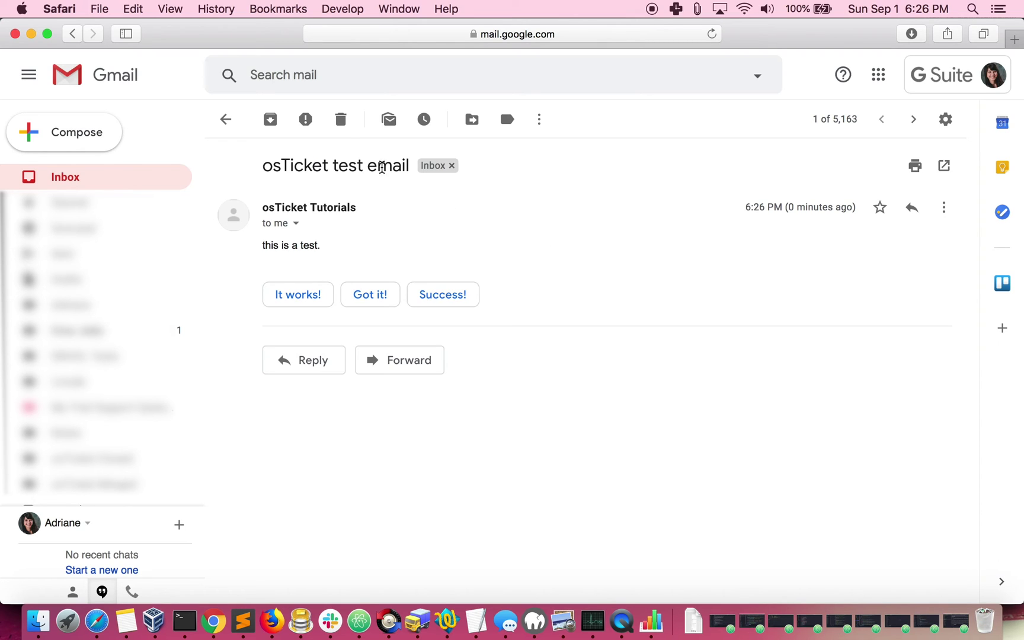
{"action": "left_click", "coordinate": [79, 132]}
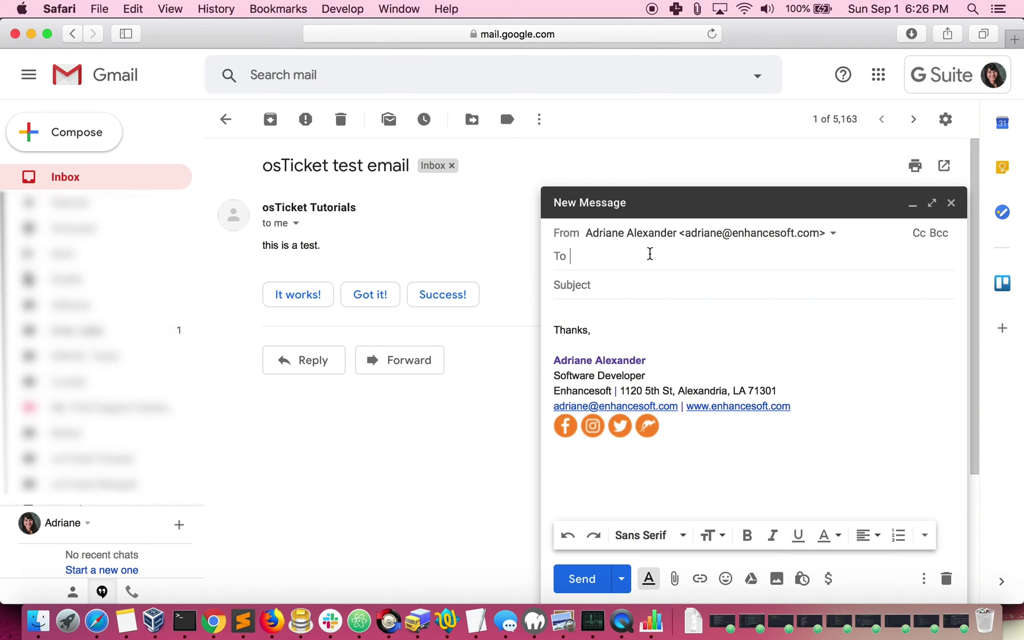
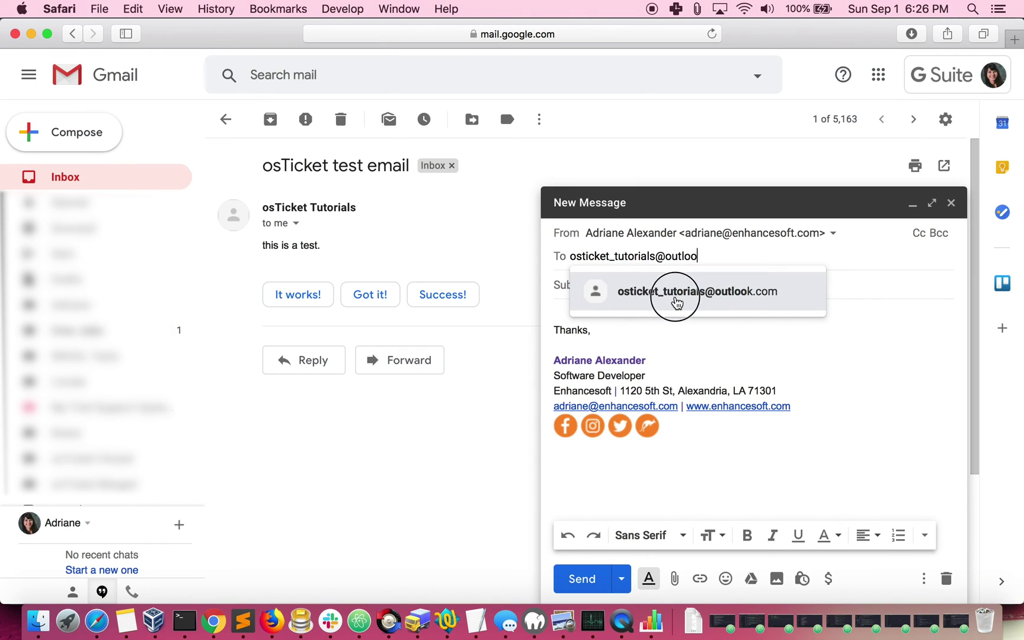
{"action": "left_click", "coordinate": [674, 296]}
- Send the message with subject 'Outlook Ticket' and body 'Testing'
{"action": "left_click", "coordinate": [640, 287]}
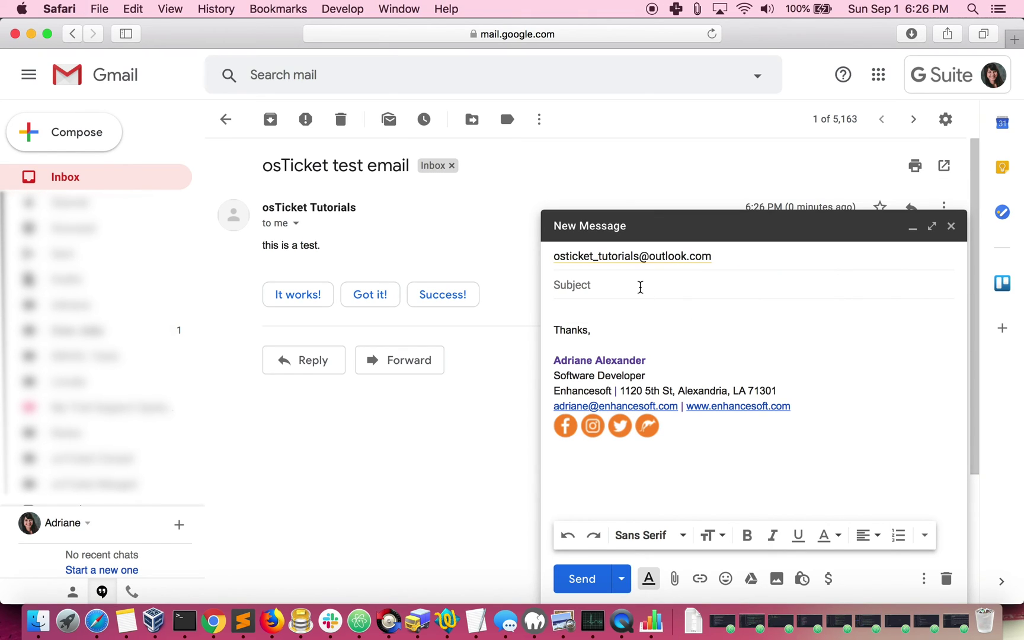
{"action": "type", "text": "Outlook Ticket"}
{"action": "left_click", "coordinate": [608, 311]}
{"action": "type", "text": "Testing"}
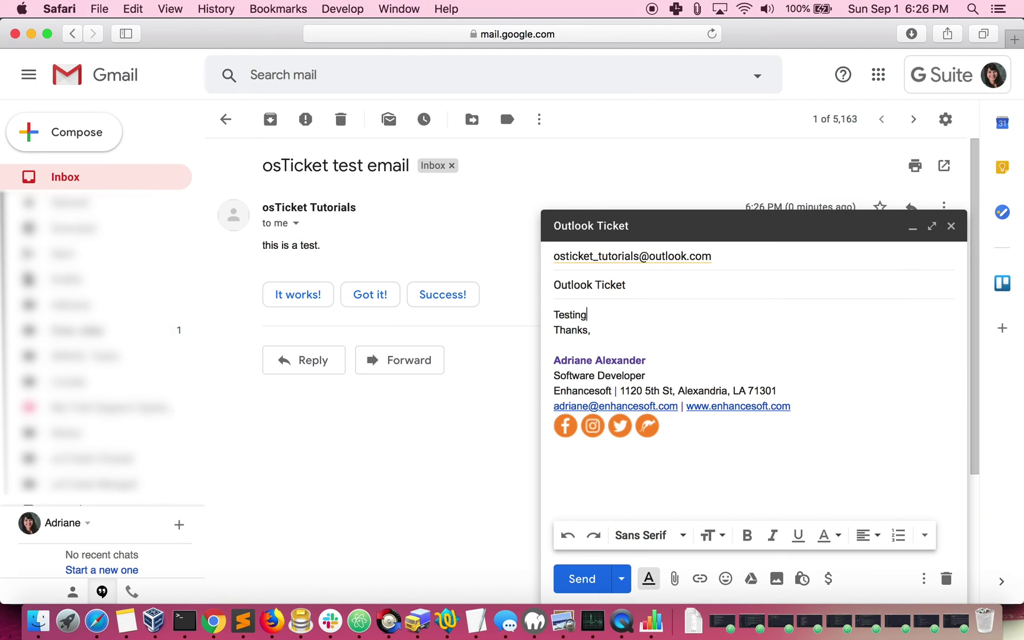
{"action": "key", "text": "Return"}
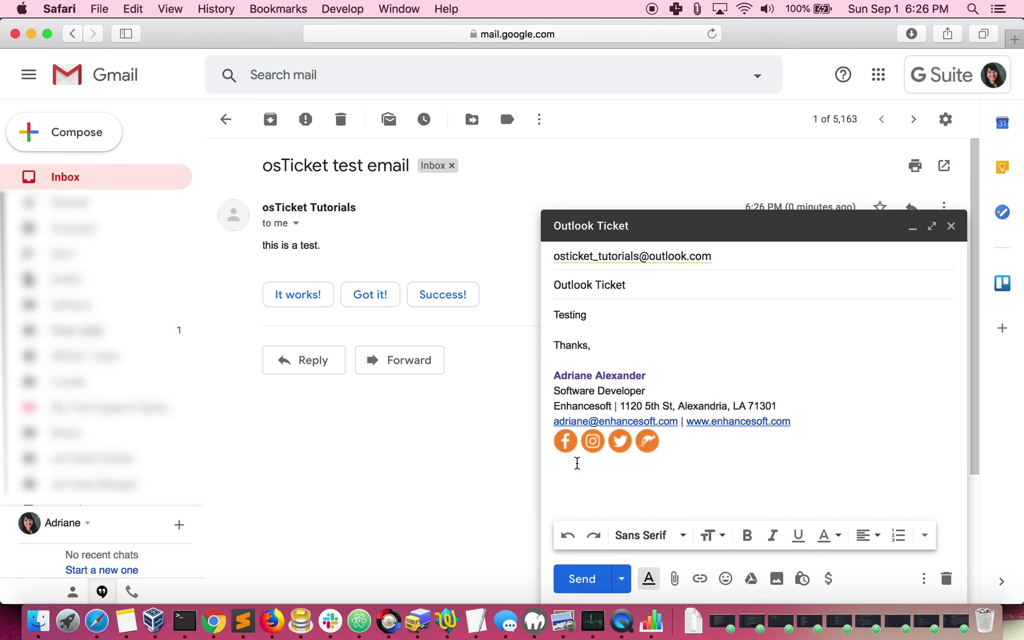
{"action": "left_click", "coordinate": [563, 583]}
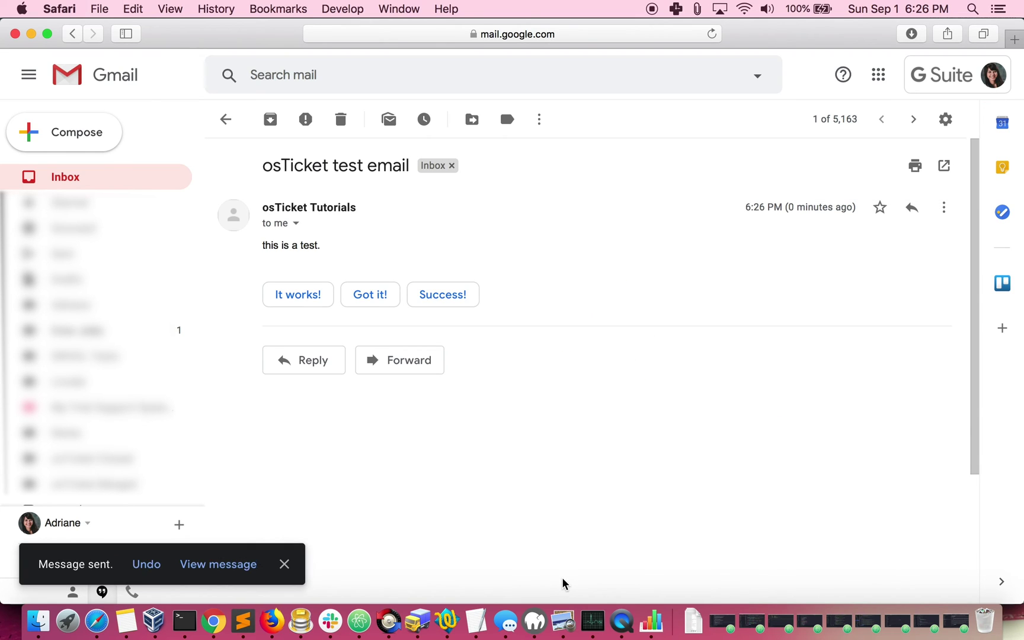
{"action": "key", "text": "super+Tab"}
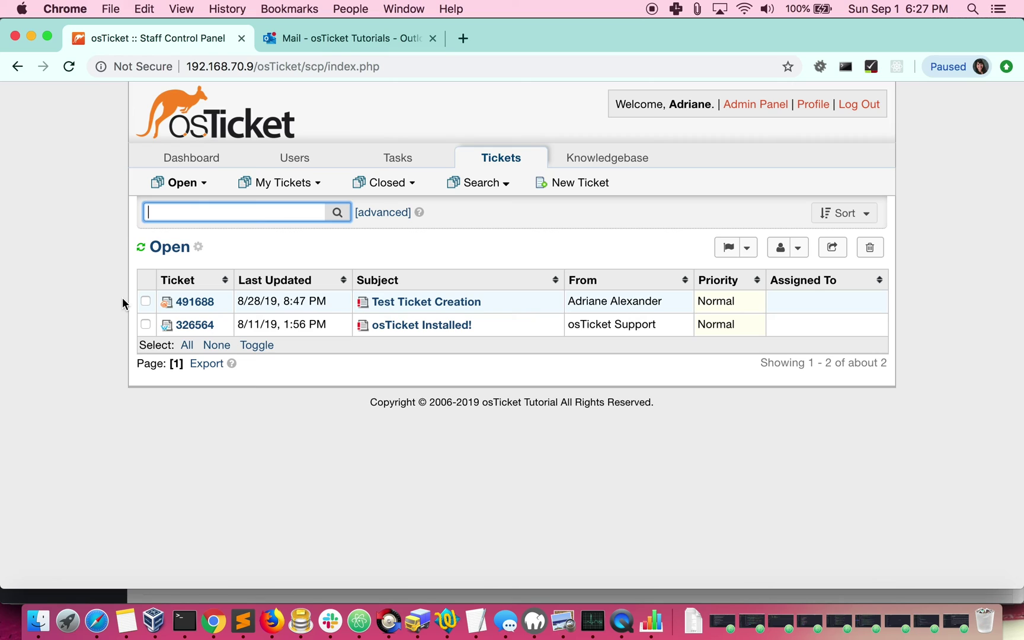
- Reload the open tickets list and open the new ticket #571974
{"action": "left_click", "coordinate": [68, 67]}
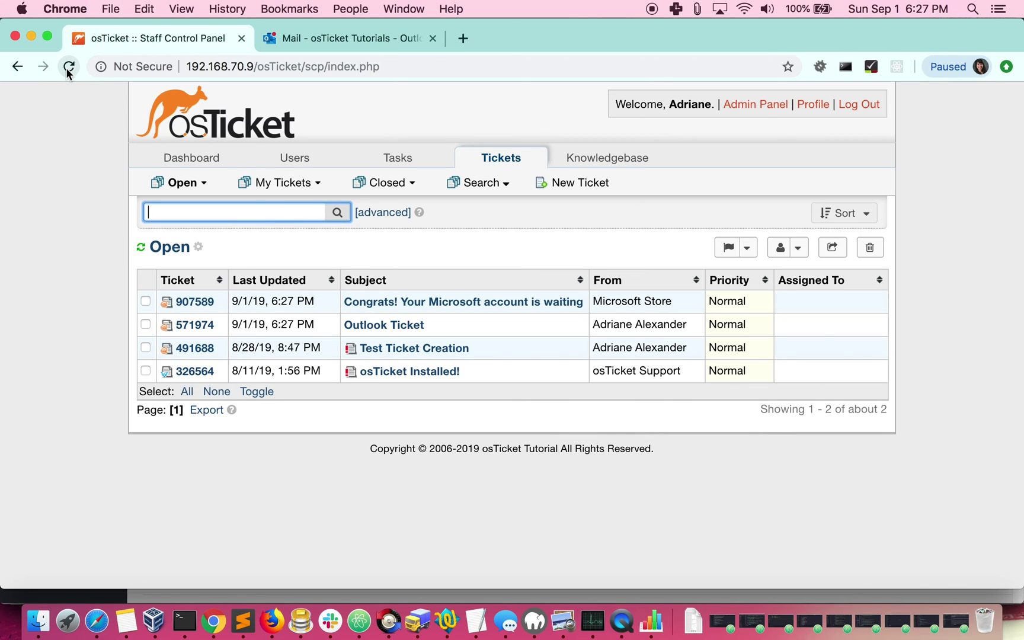
{"action": "left_click", "coordinate": [196, 331]}
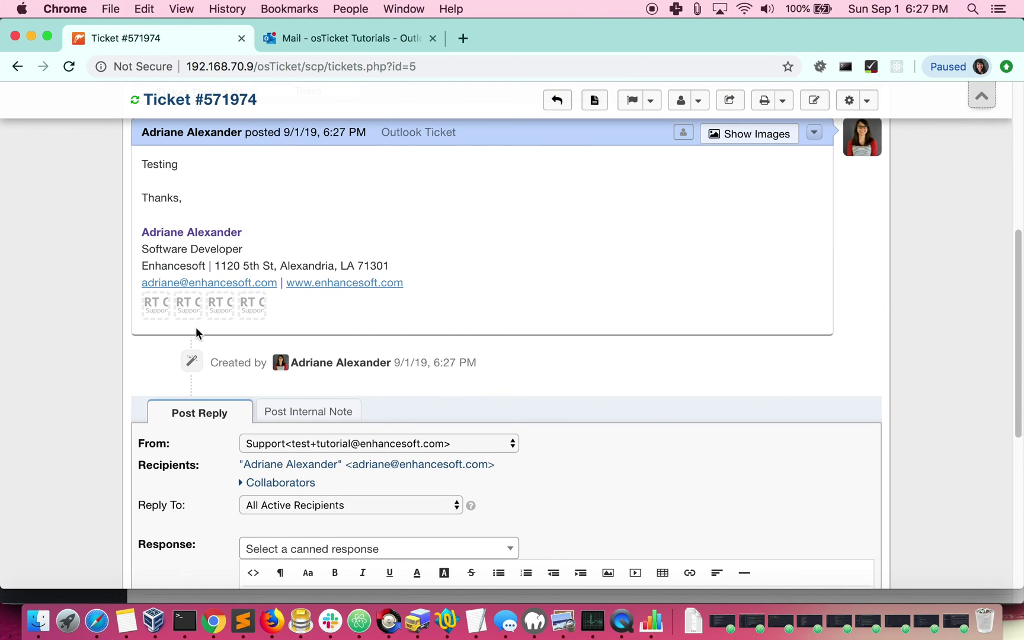
{"action": "scroll", "coordinate": [477, 283], "scroll_direction": "up", "scroll_amount": 2}
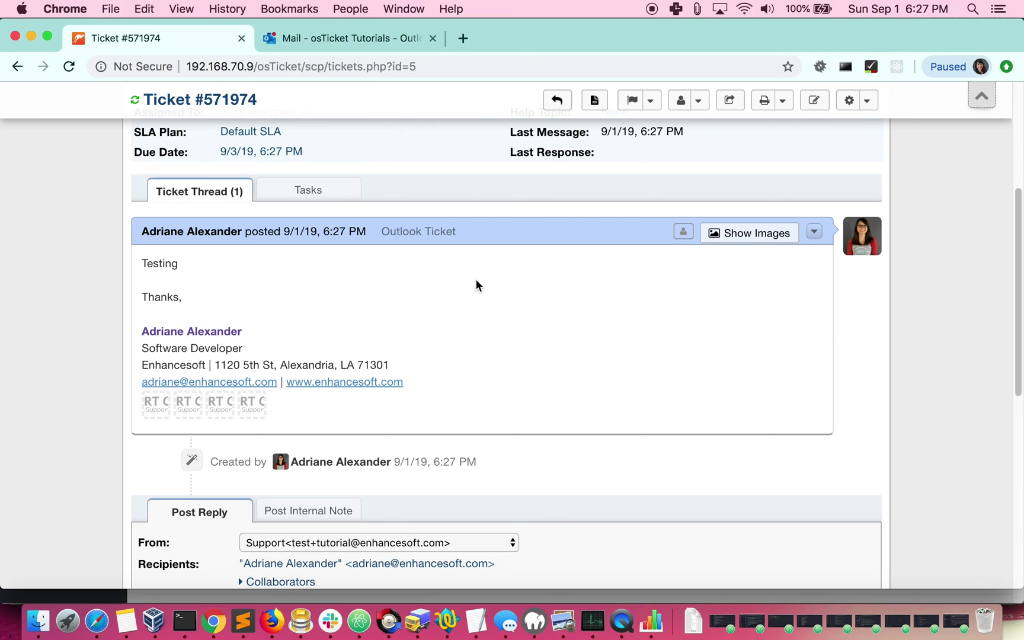
{"action": "left_click", "coordinate": [374, 36]}
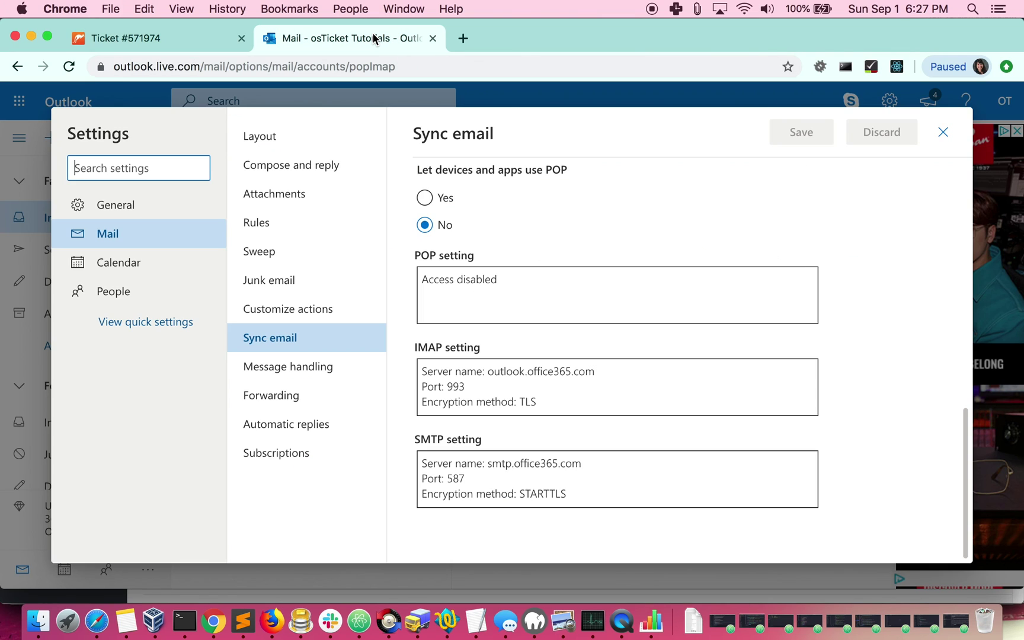
- Close Outlook settings and open the 'Outlook Ticket' email in the osTicket folder
{"action": "left_click", "coordinate": [943, 132]}
{"action": "left_click", "coordinate": [68, 69]}
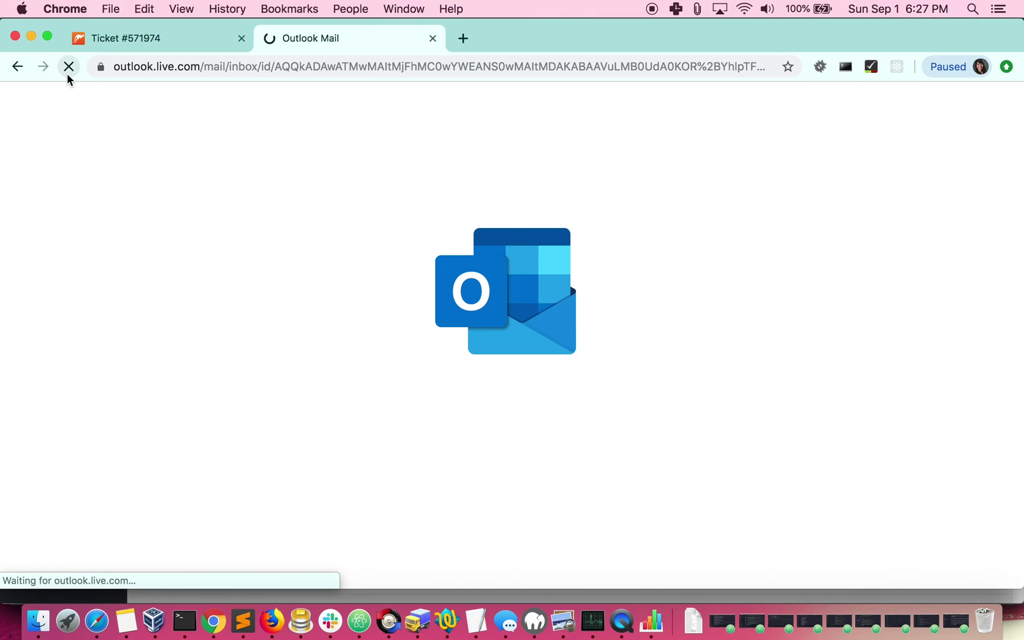
{"action": "scroll", "coordinate": [75, 320], "scroll_direction": "down", "scroll_amount": 2}
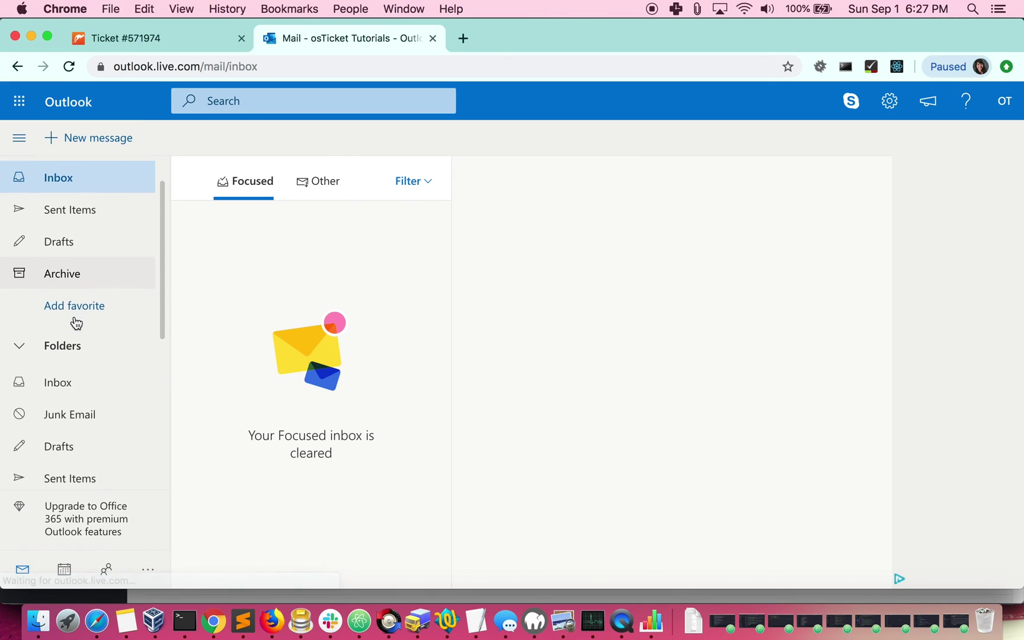
{"action": "scroll", "coordinate": [23, 341], "scroll_direction": "down", "scroll_amount": 5}
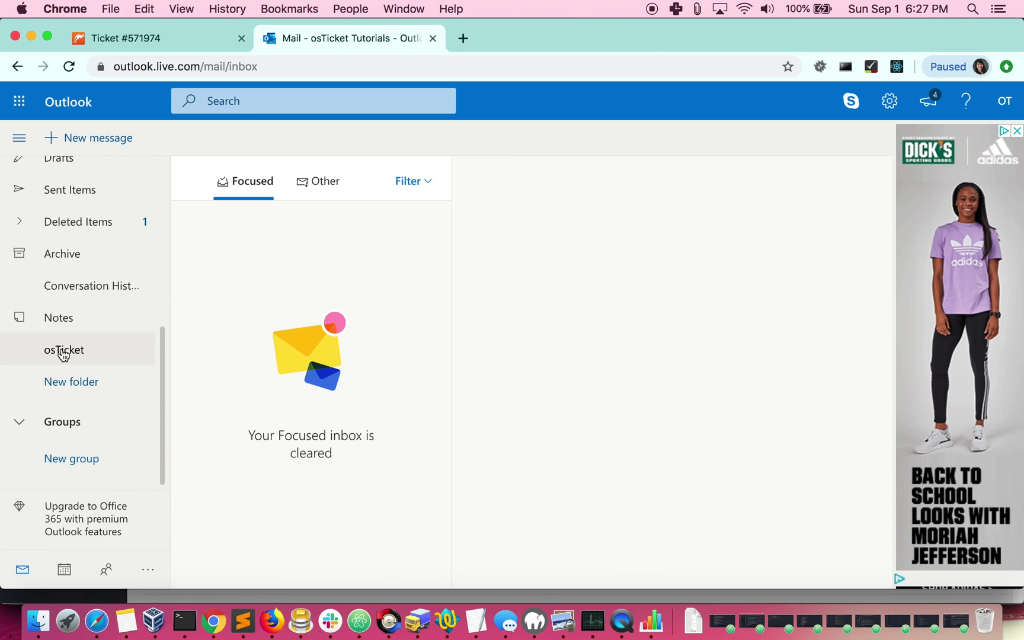
{"action": "left_click", "coordinate": [63, 351]}
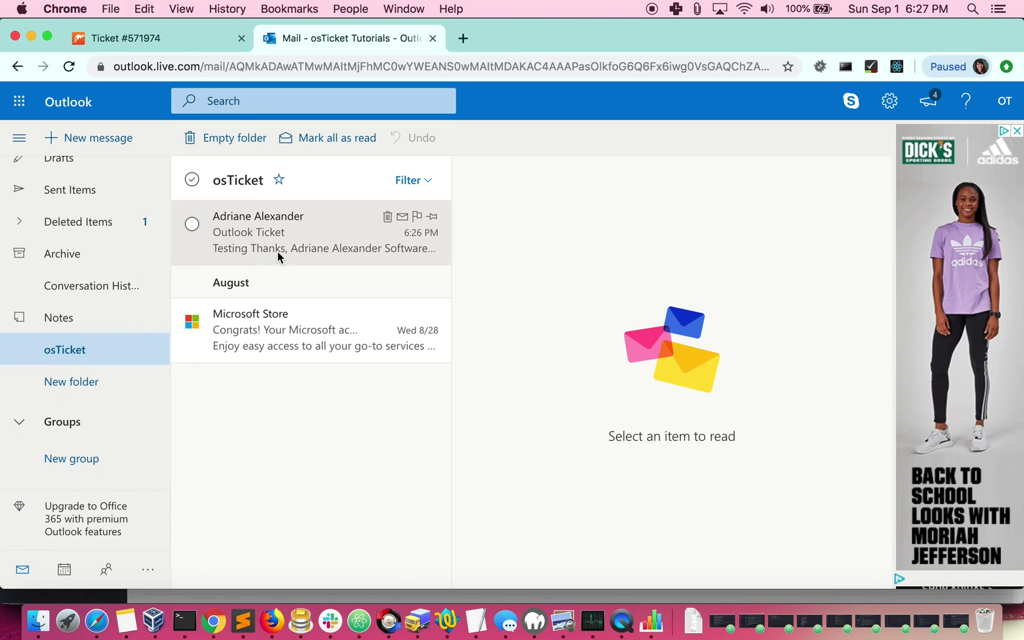
{"action": "left_click", "coordinate": [274, 248]}
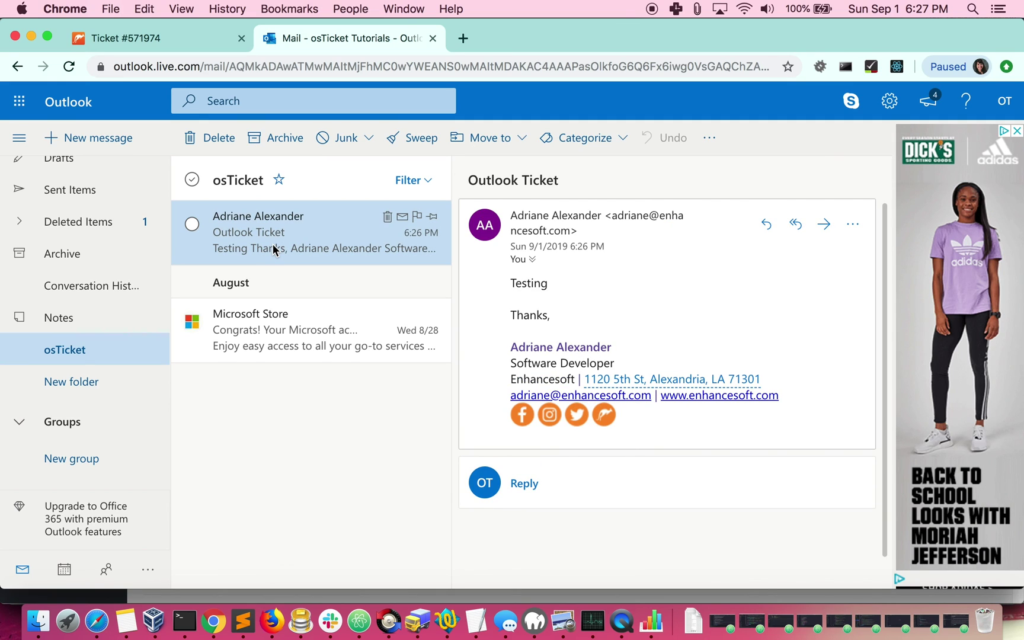